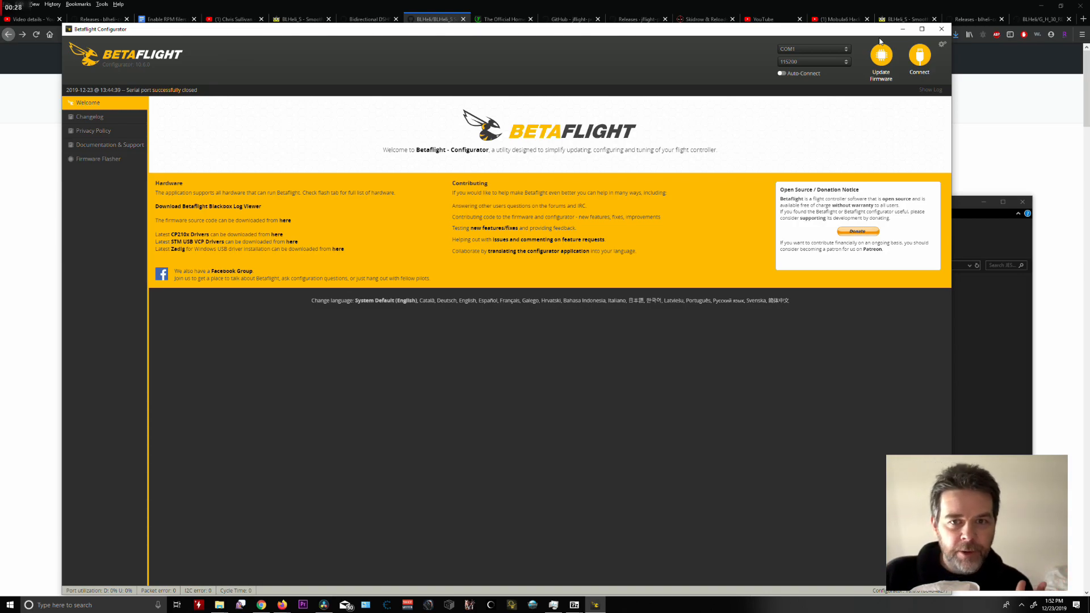
Step: Minimize Betaflight Configurator and switch to the jesc-configurator releases page in Firefox
click(902, 29)
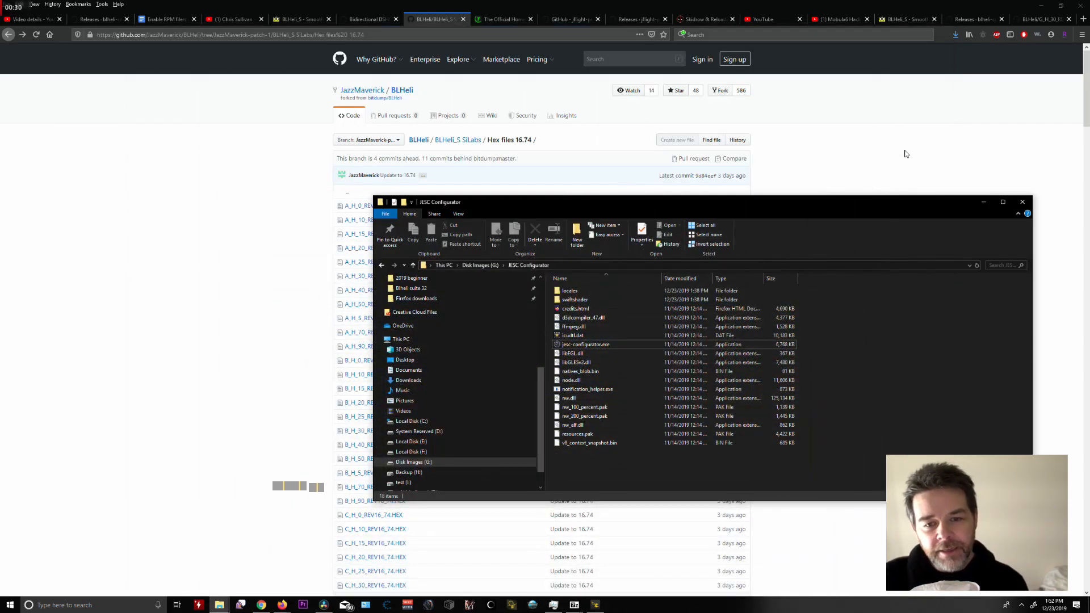
drag(713, 208, 724, 156)
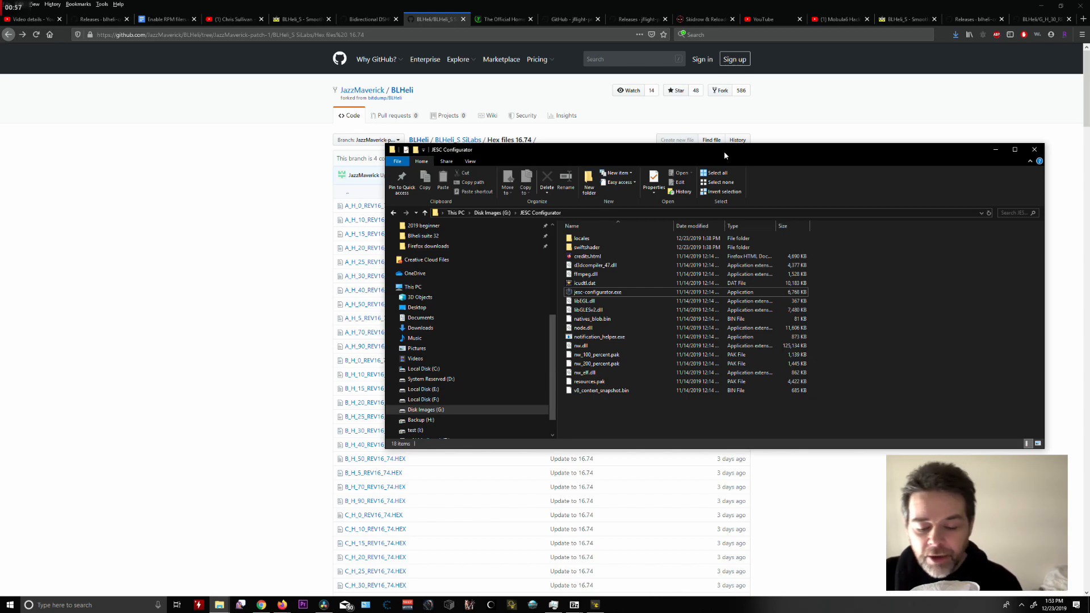
click(617, 18)
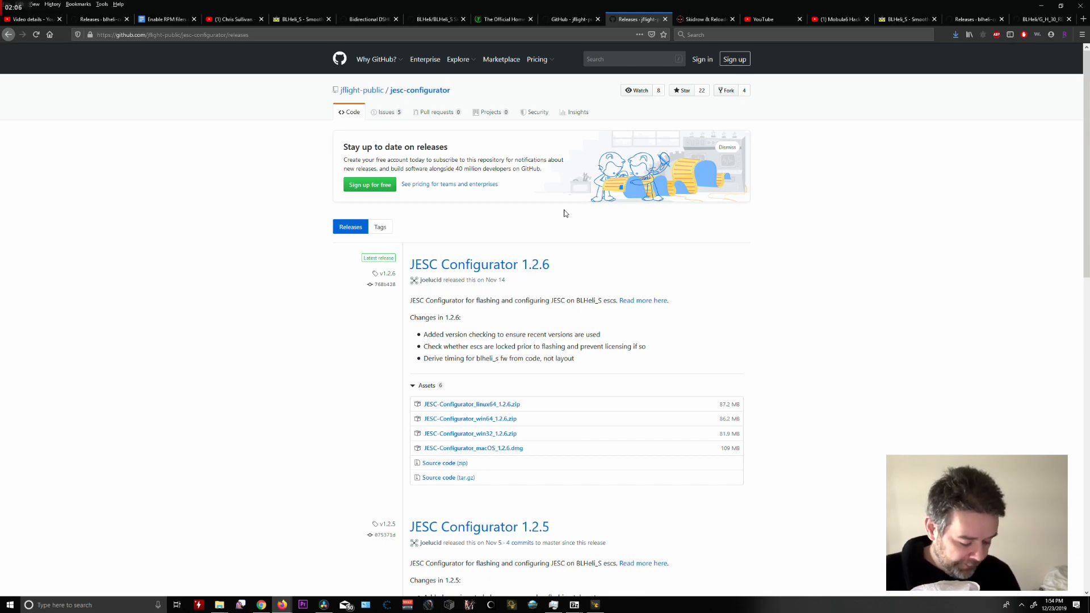
Step: Highlight the releases page address and bring up the download prompt for JESC-Configurator_win64_1.2.6.zip, cancelling it
triple_click(225, 37)
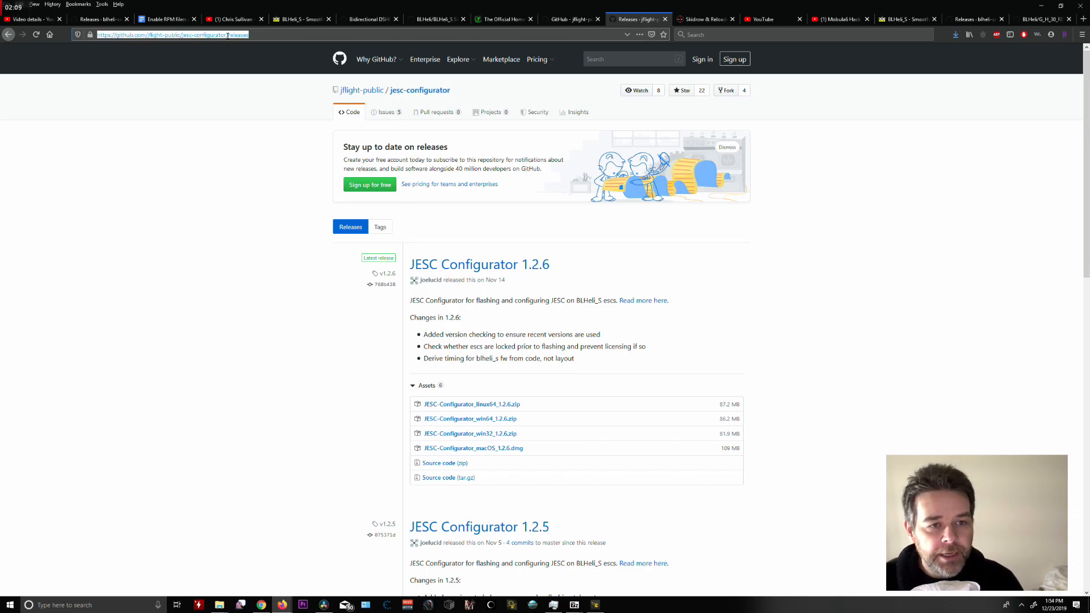
click(303, 34)
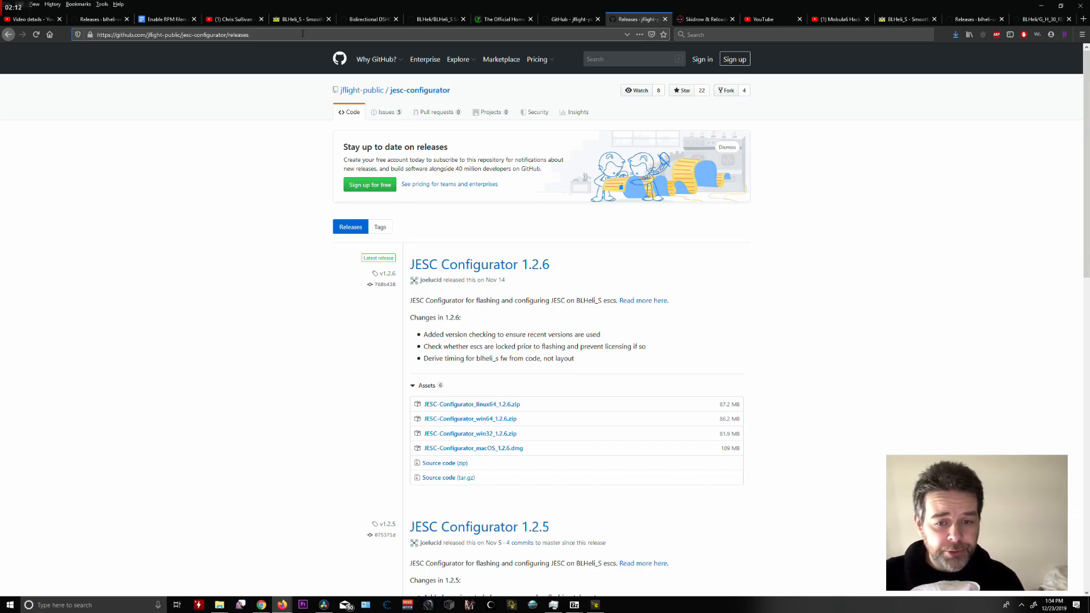
double_click(289, 35)
click(193, 34)
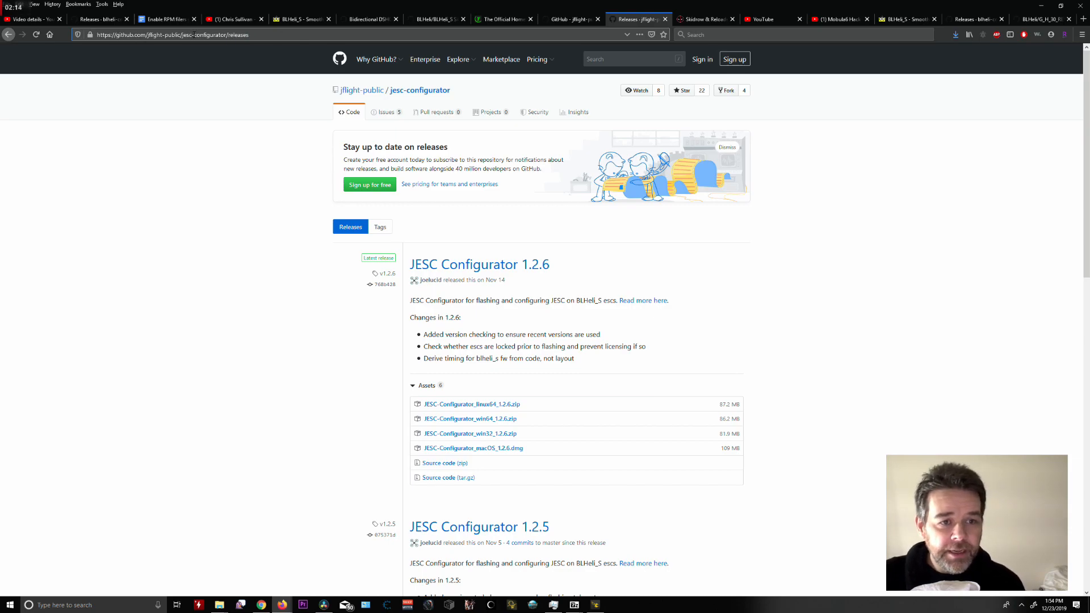
click(508, 421)
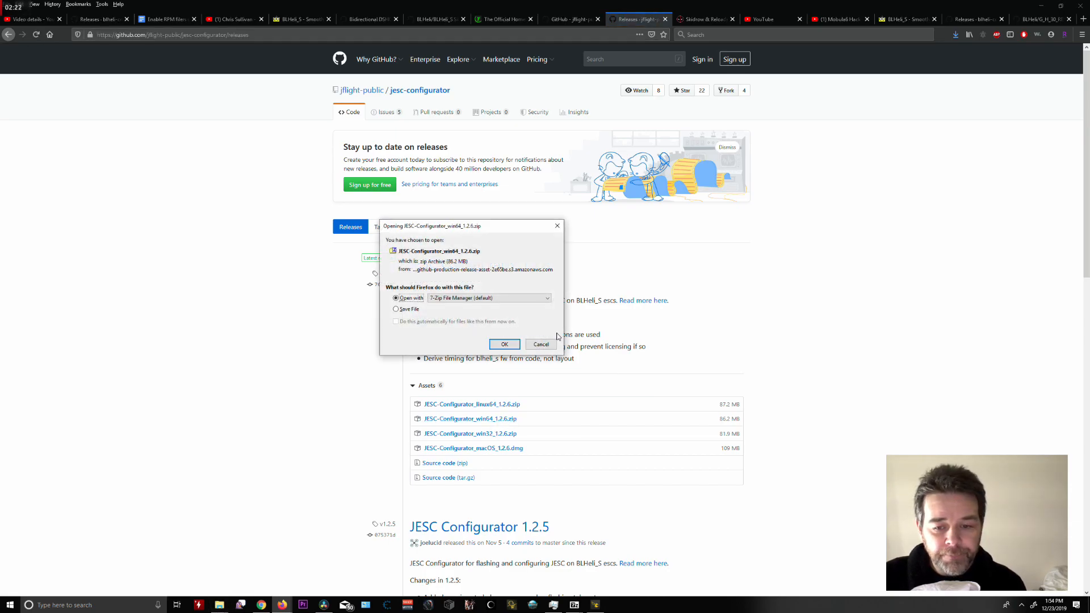
click(541, 343)
Step: Launch jesc-configurator.exe from the JESC Configurator folder in File Explorer
mouse_move(219, 605)
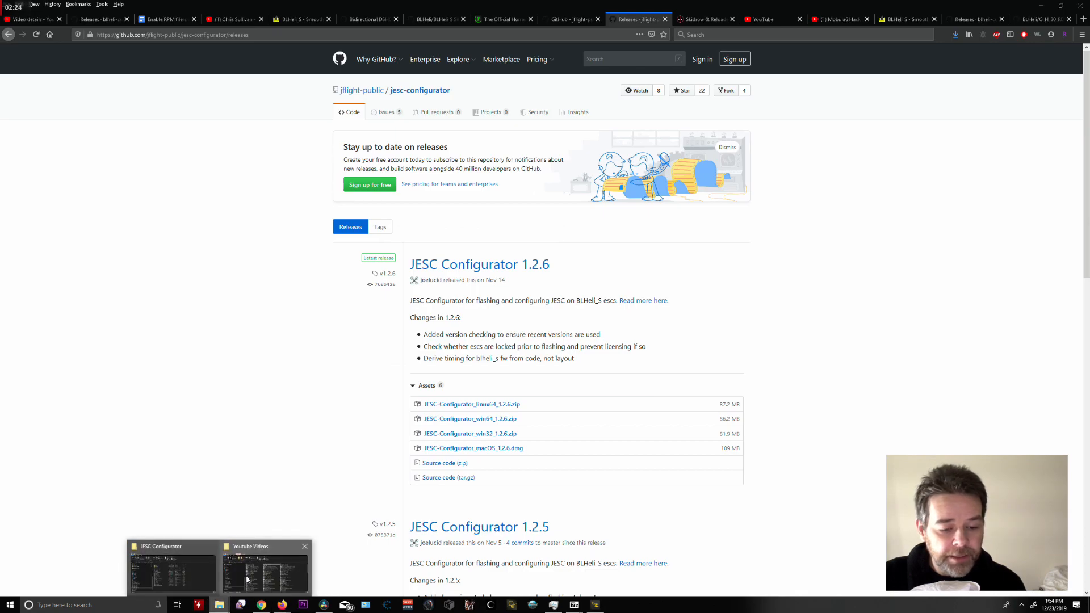
click(245, 574)
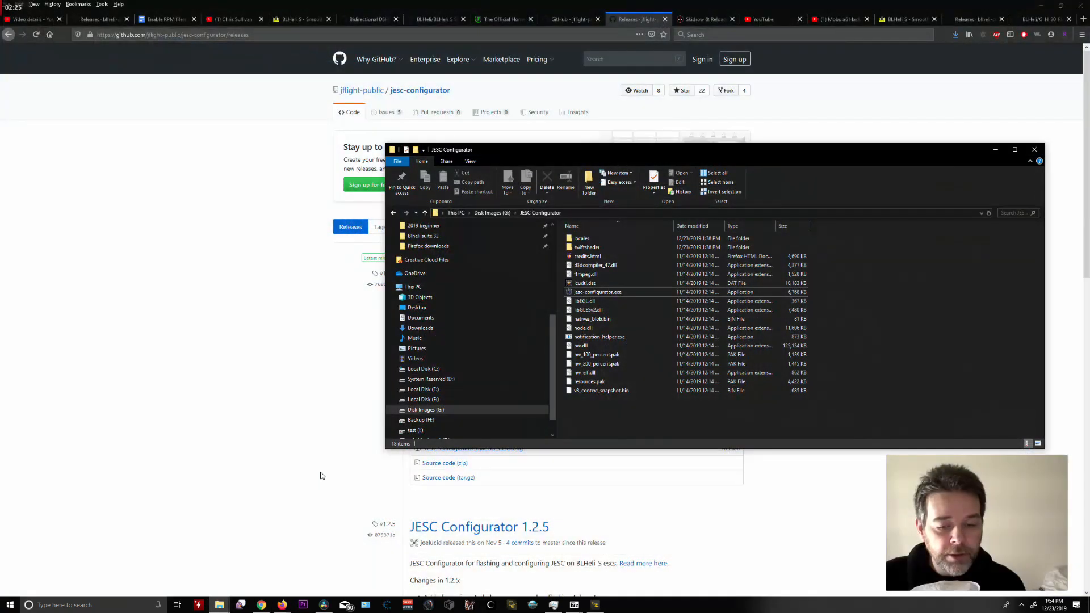
click(596, 293)
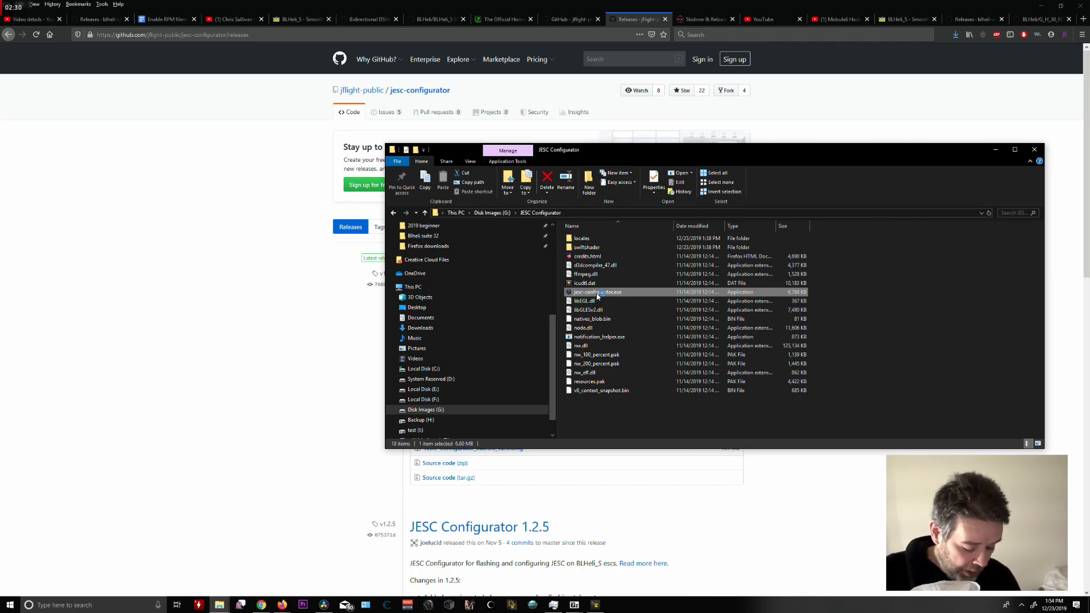
double_click(597, 293)
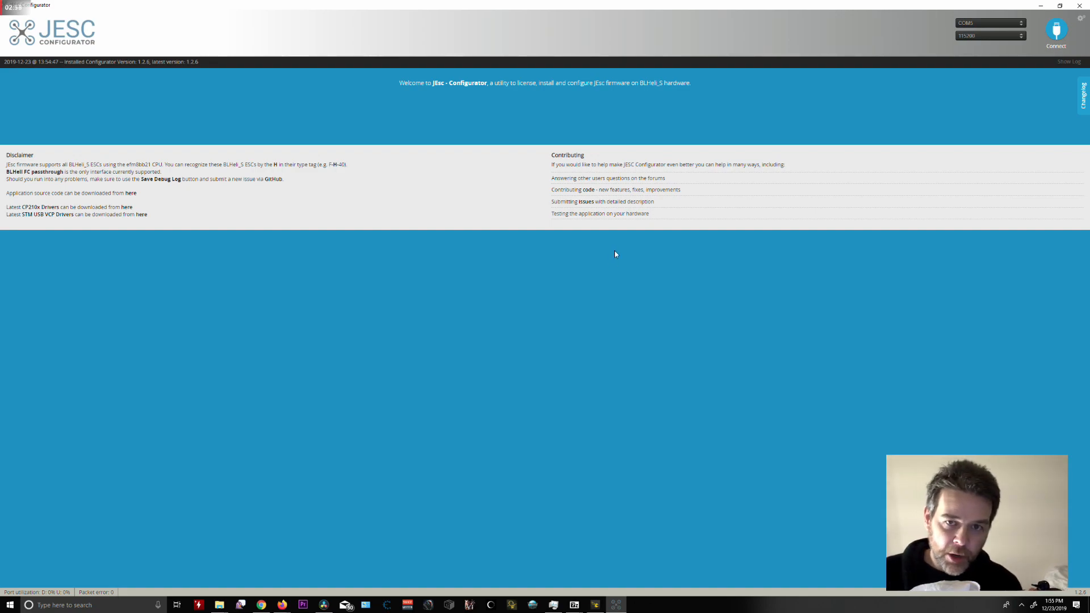
Step: Connect JESC Configurator to the flight controller, enlarge its window and read the ESC setup
click(1053, 40)
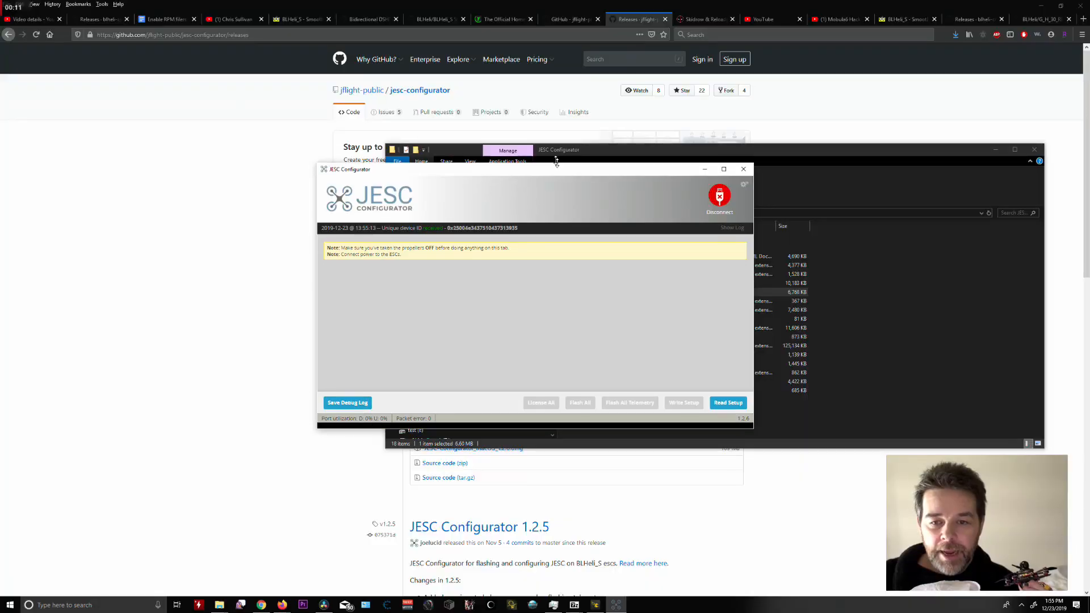
drag(553, 161, 530, 3)
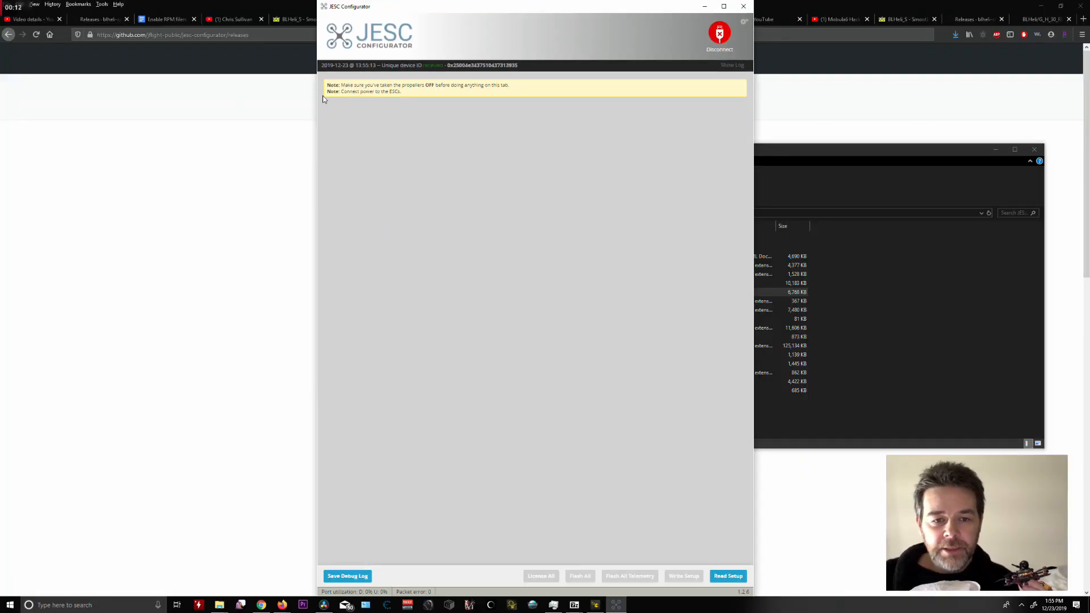
drag(317, 105, 115, 108)
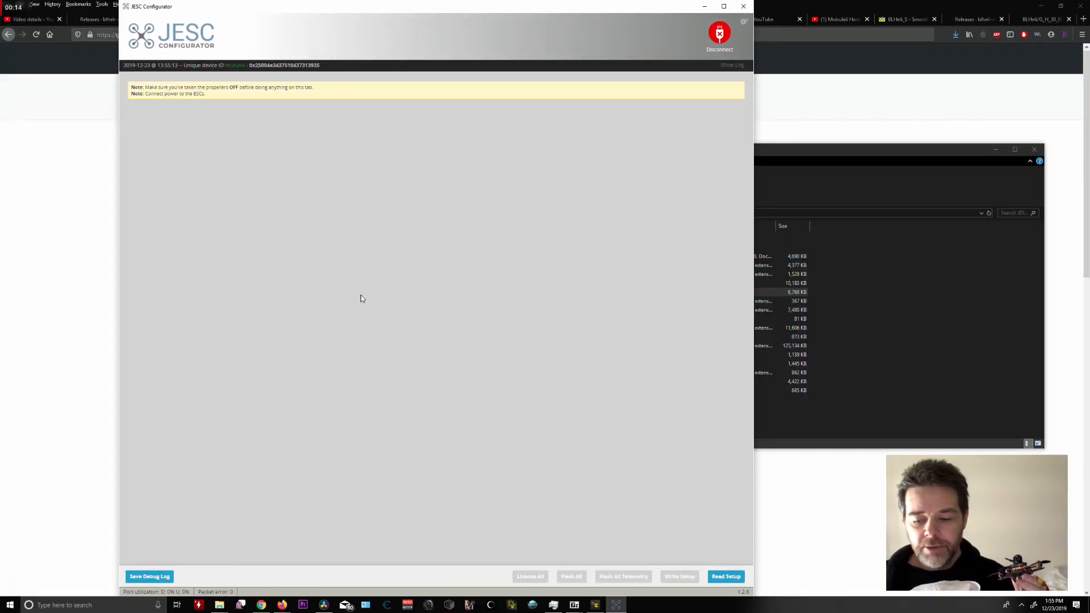
click(728, 577)
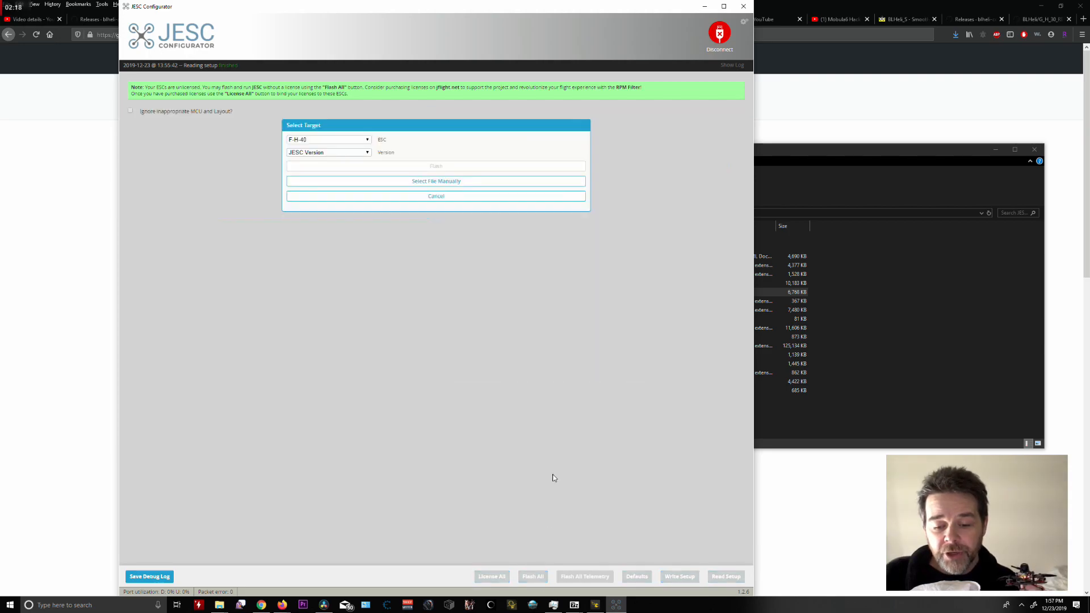
Step: Choose JESC 2.2 - 48khz PWM (early access) as the version for the F-H-40 target and highlight the licensing note
click(367, 152)
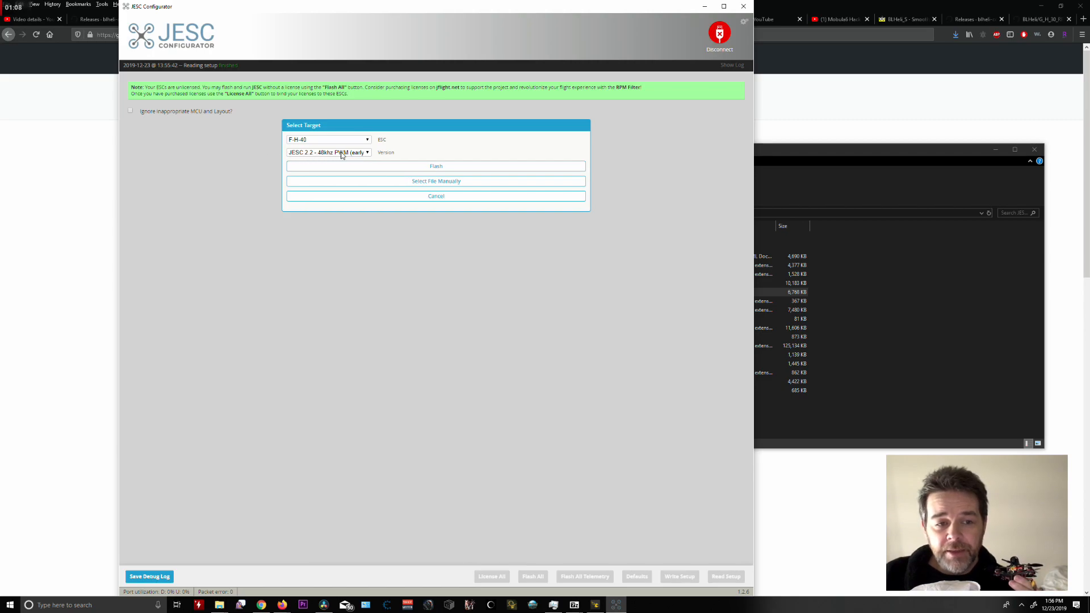
drag(139, 87, 491, 96)
click(609, 82)
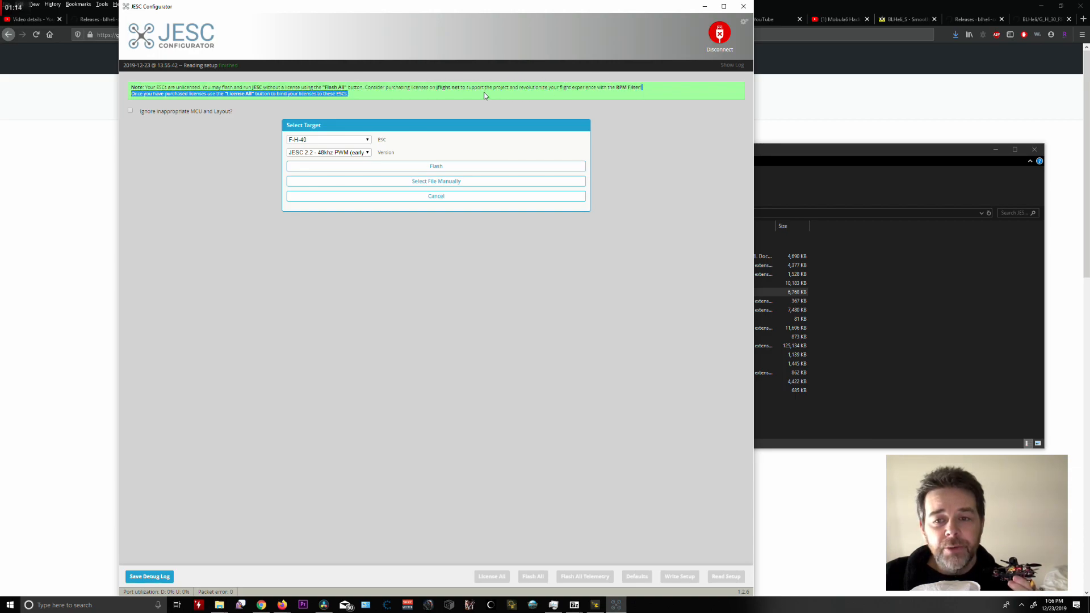
drag(377, 93, 233, 87)
click(234, 86)
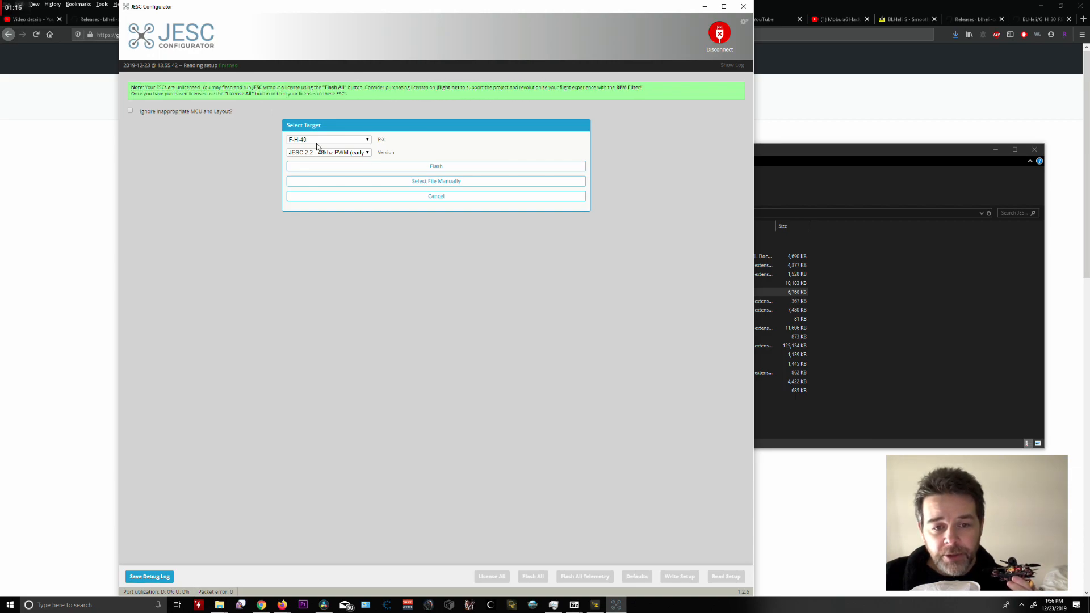
Step: Try the JESC 2.2 - 48khz PWM, no damping (experimental) version and cancel the target selection
click(327, 153)
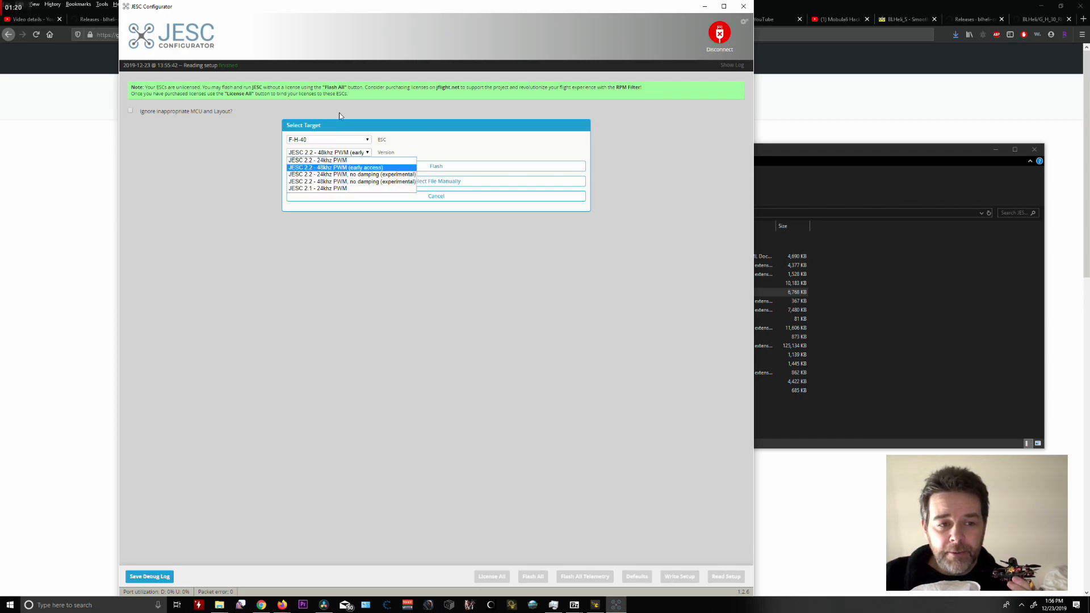
click(339, 93)
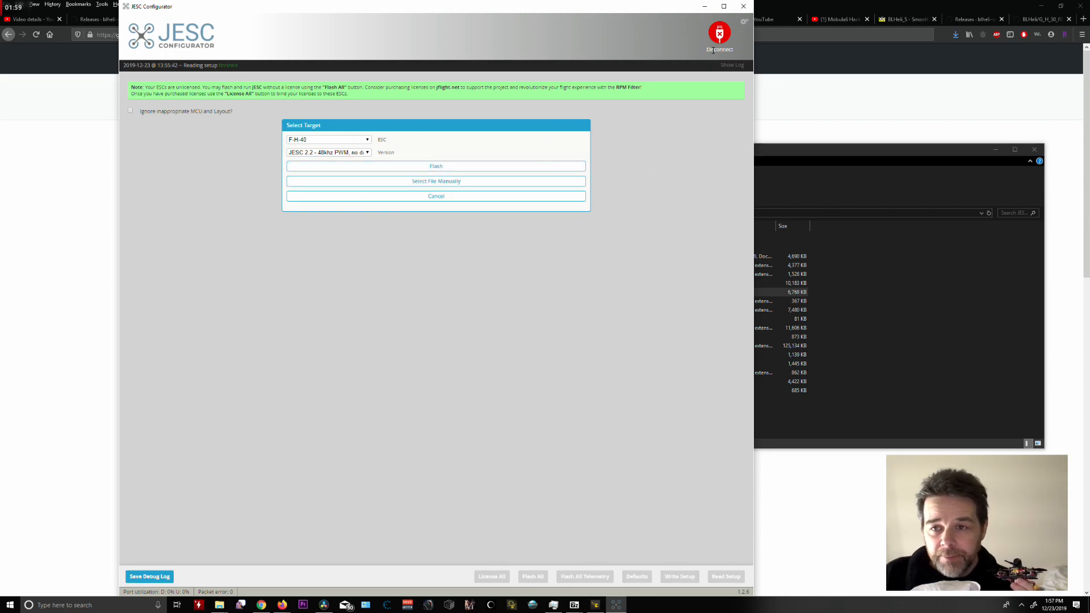
click(443, 196)
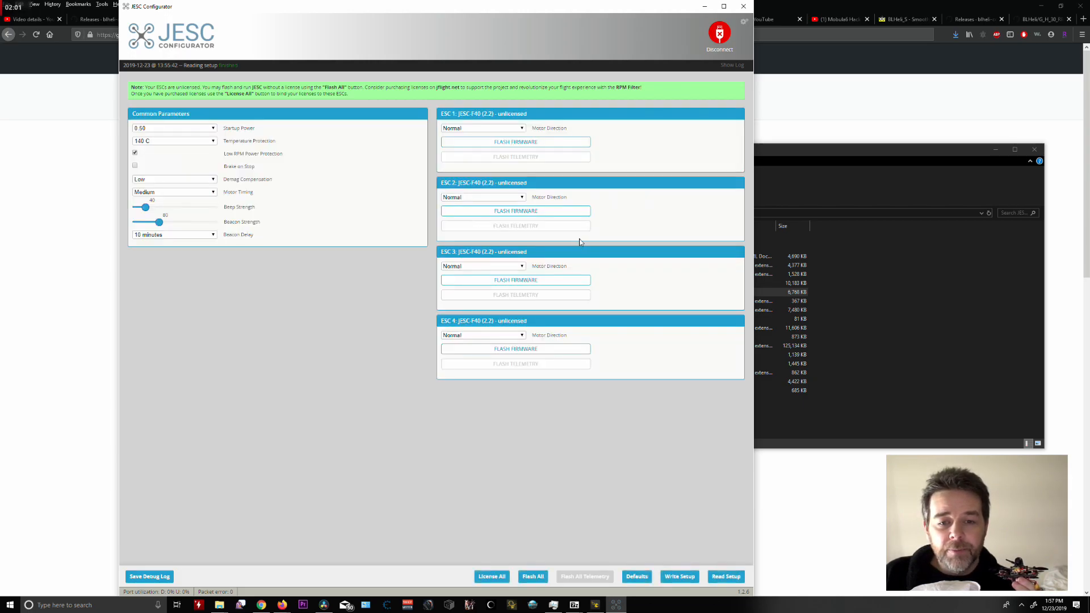
Step: Highlight the firmware label of ESC 1 and inspect its motor direction options without changing them
drag(468, 111, 492, 112)
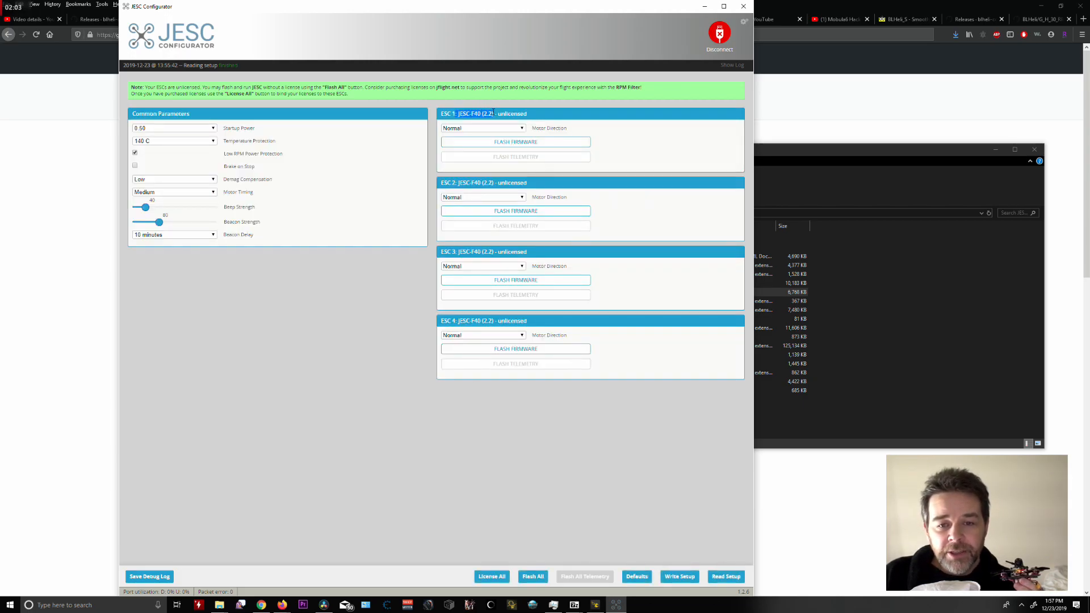
drag(531, 113, 532, 111)
click(533, 112)
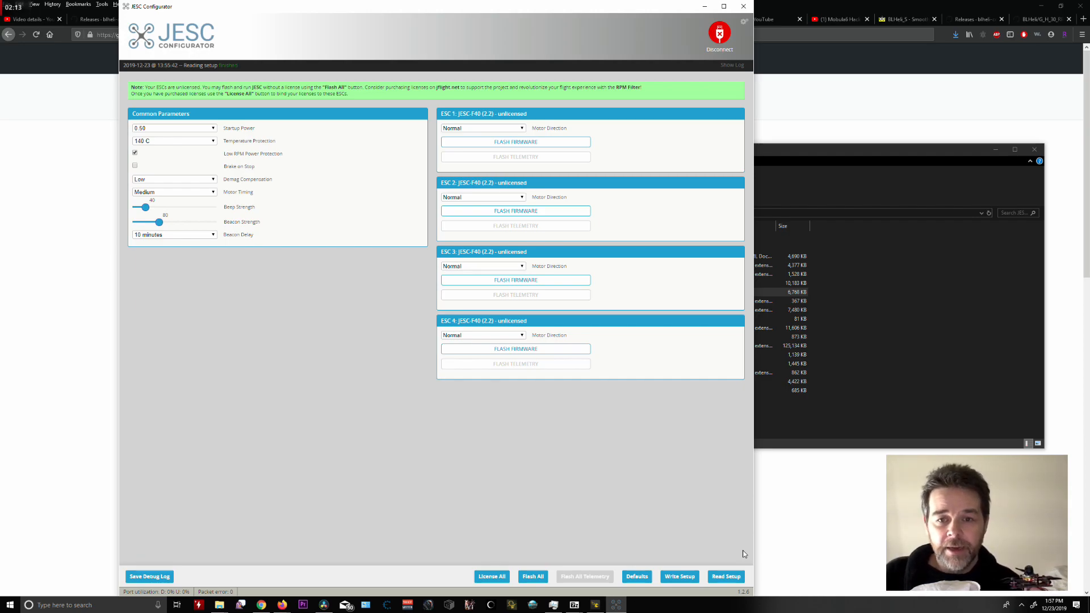
click(521, 128)
click(521, 128)
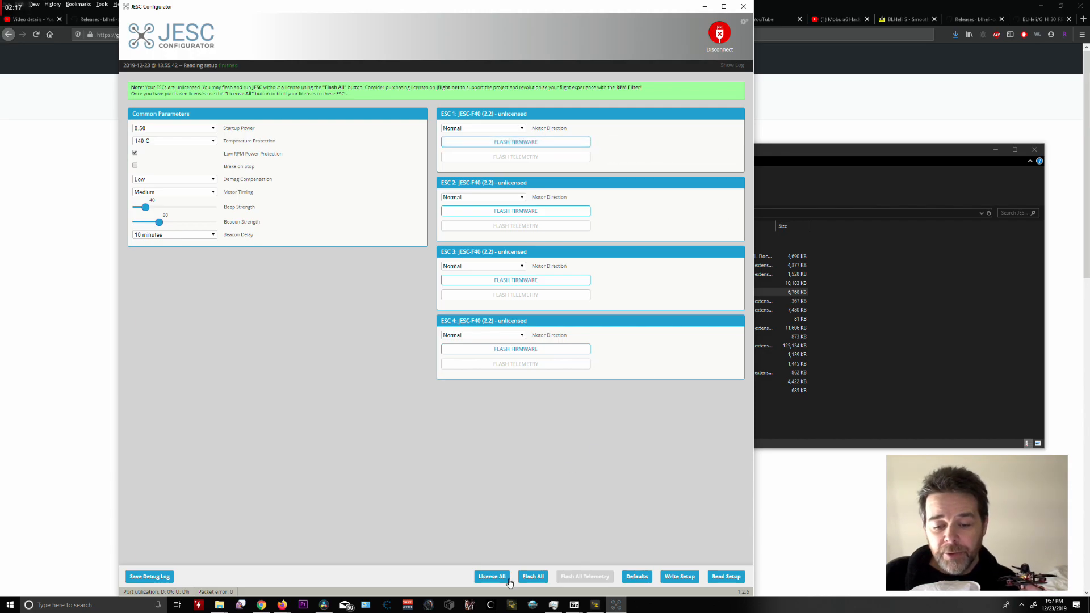
Step: Review the JESC versions offered for flashing all ESCs, and cancel the target selection
click(533, 576)
click(368, 155)
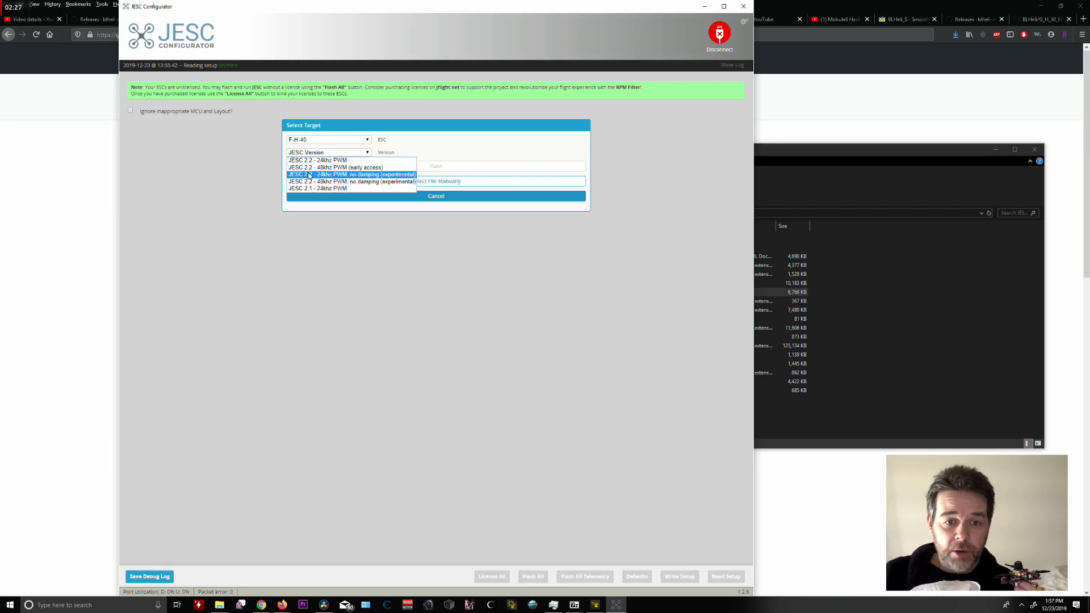
click(506, 138)
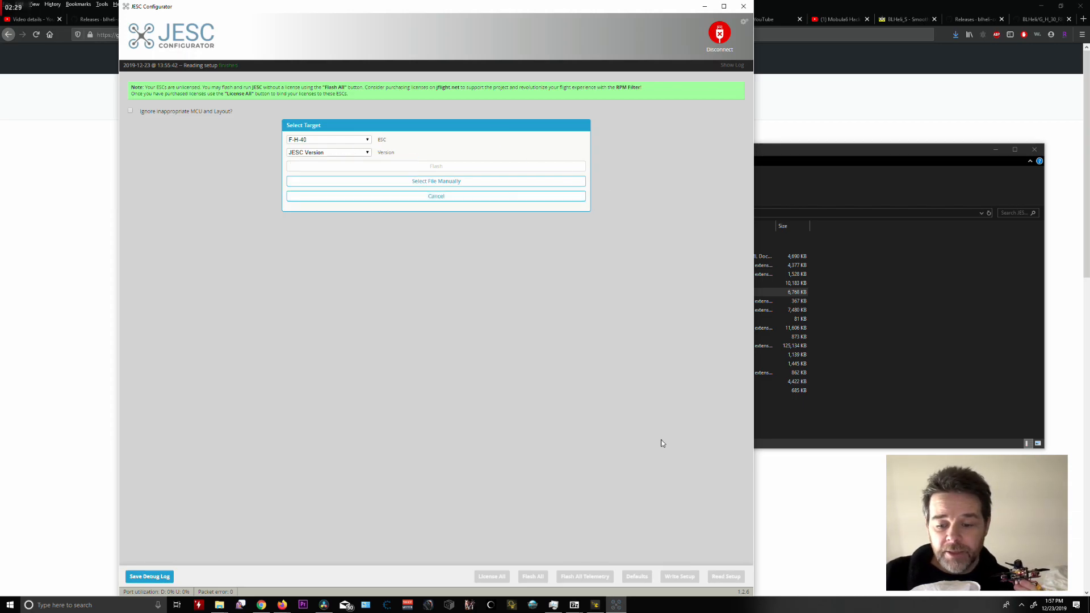
click(458, 199)
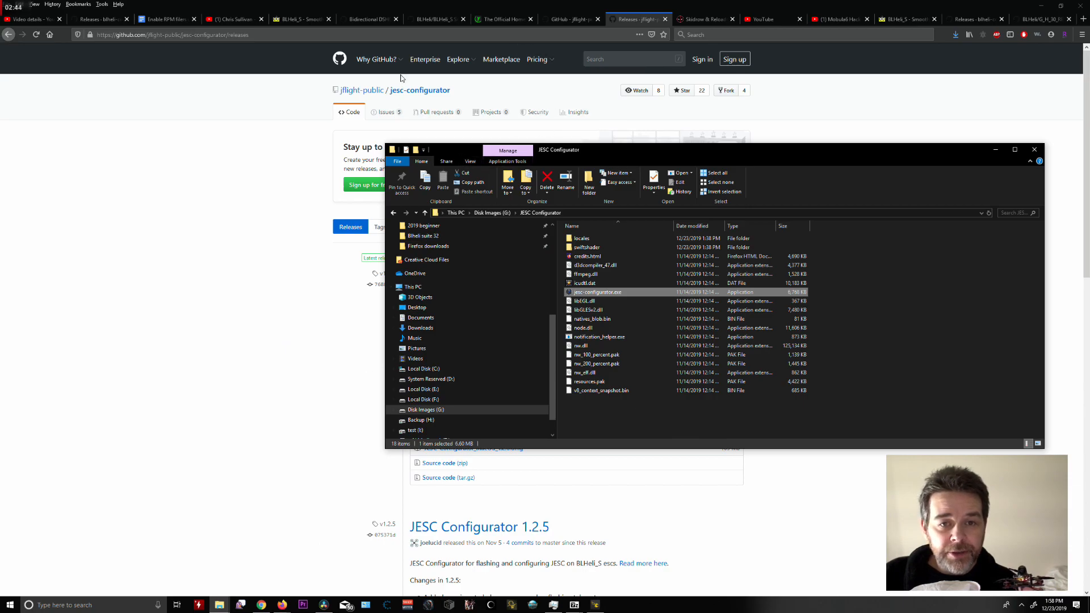
Step: Search Windows for "blh" and launch BLHeli - Configurator
click(67, 607)
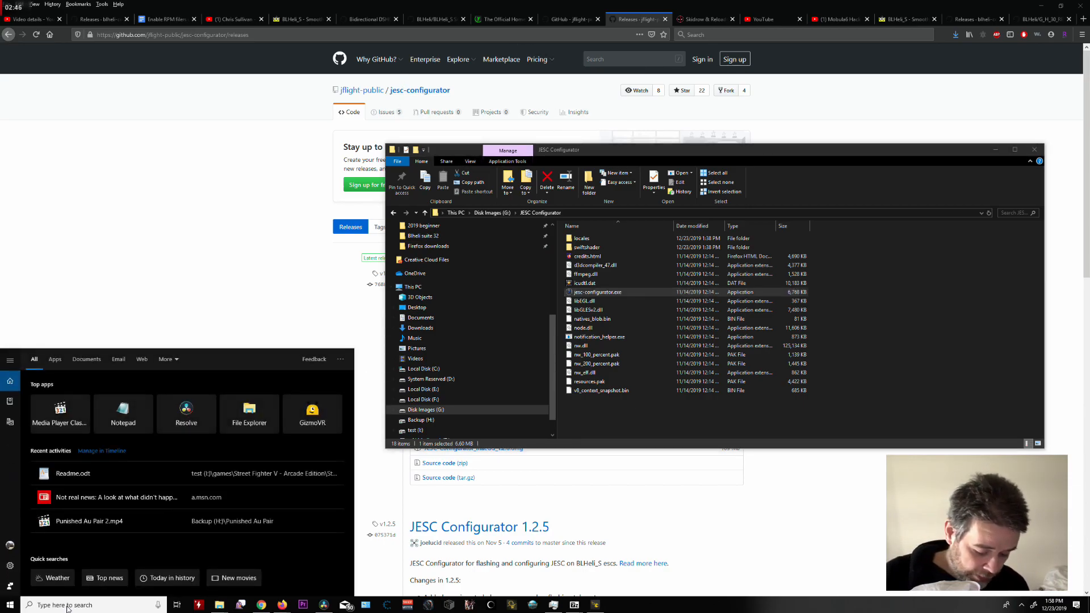
text(blh)
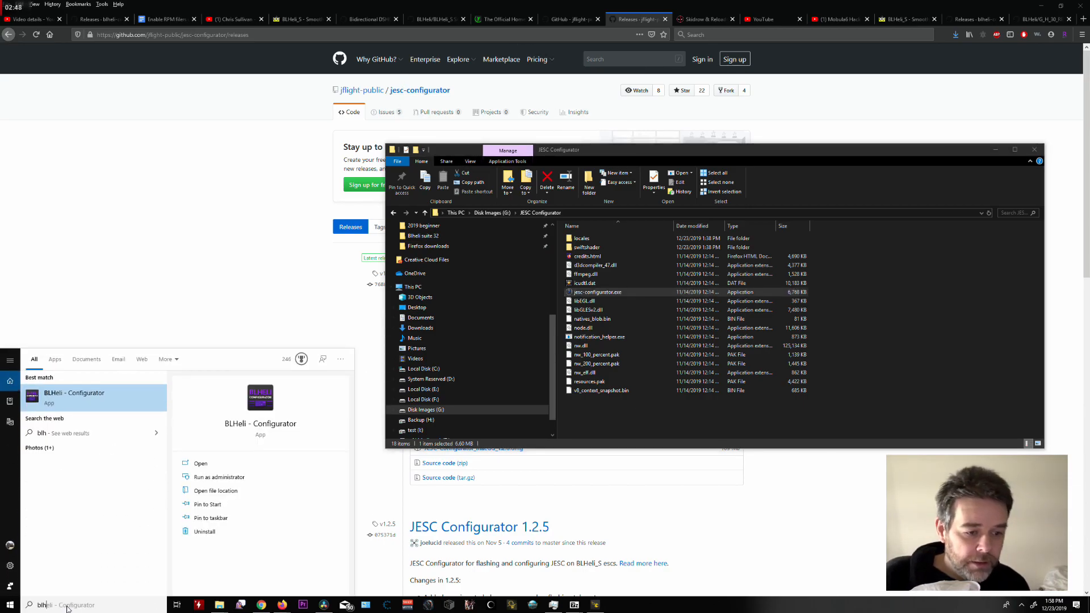
key(Return)
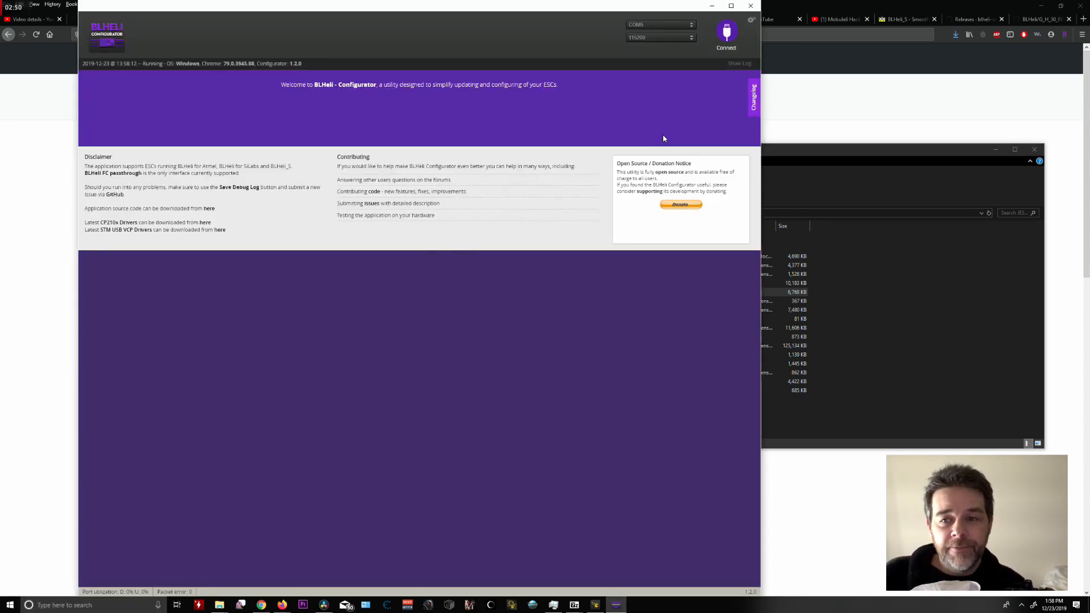
Step: Connect BLHeli Configurator to the flight controller and read the ESC setup
click(725, 35)
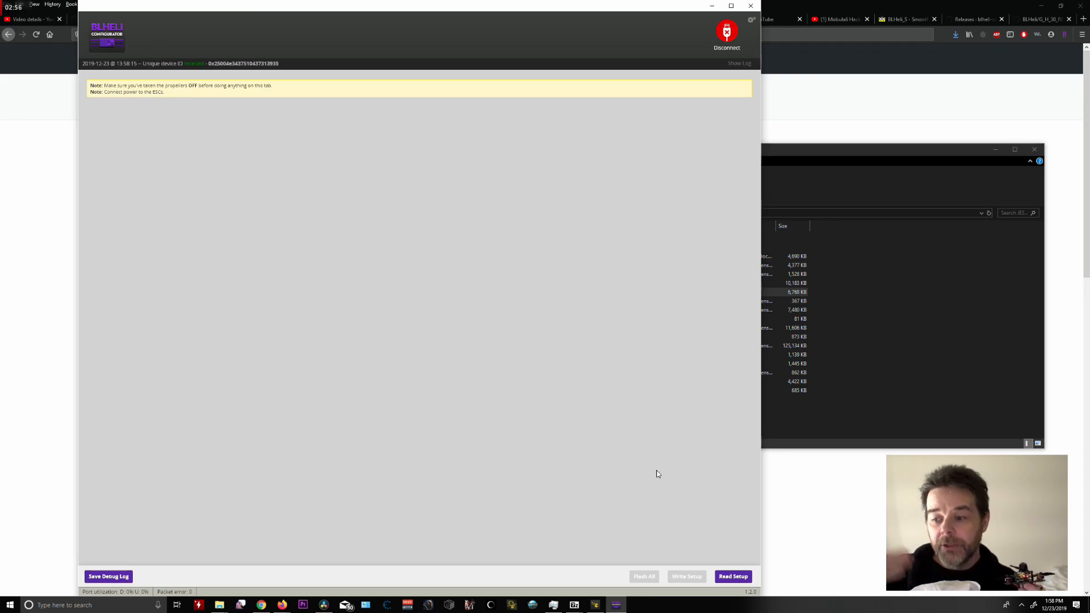
click(729, 579)
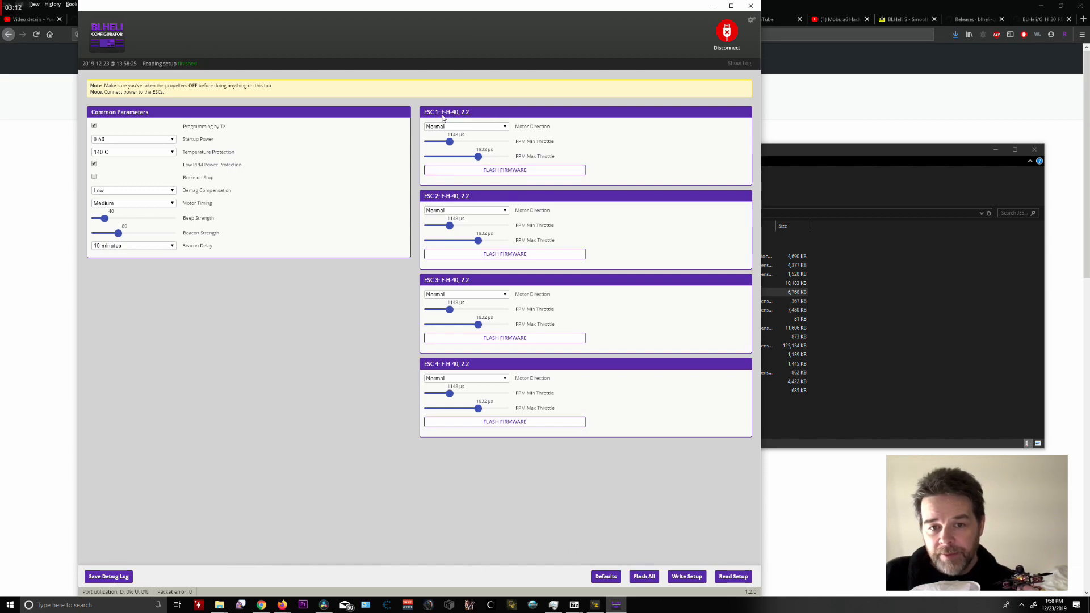
Step: Switch to Firefox, show the BLHeli fork's Hex files 16.74 folder and go back to its BLHeli_S SiLabs folder
click(850, 101)
click(570, 18)
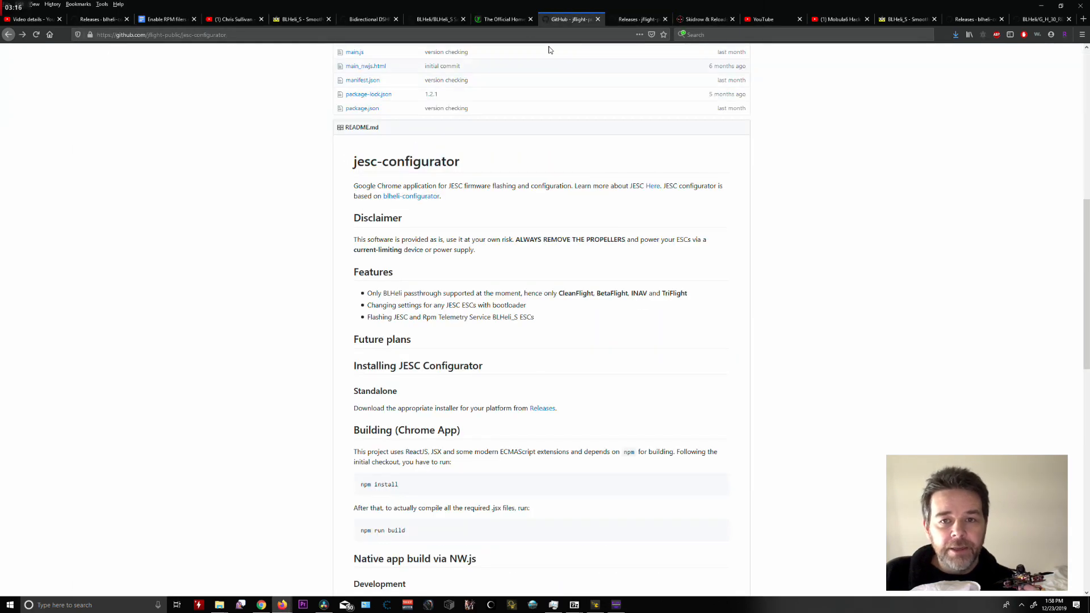
click(434, 19)
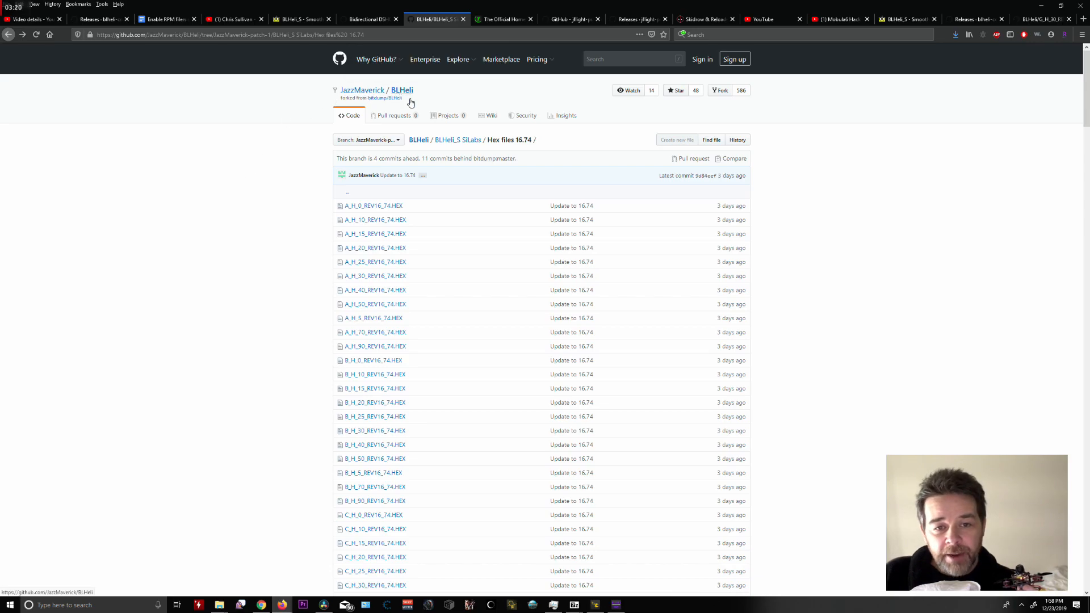
middle_click(270, 259)
click(8, 35)
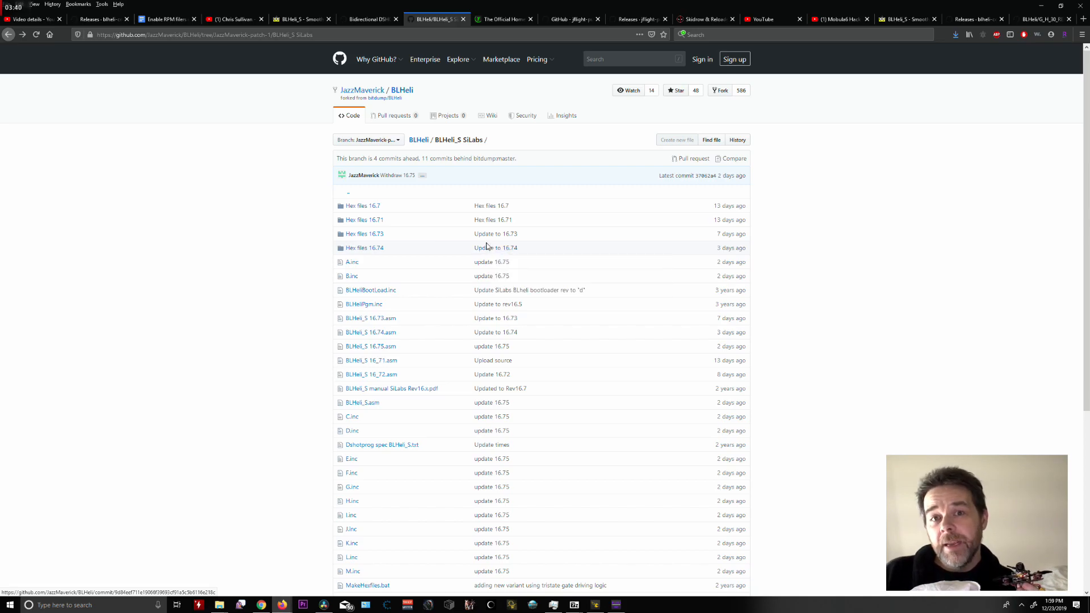
Step: Open the Hex files 16.74 folder and show the F_H_40_REV16_74.HEX firmware file
click(364, 252)
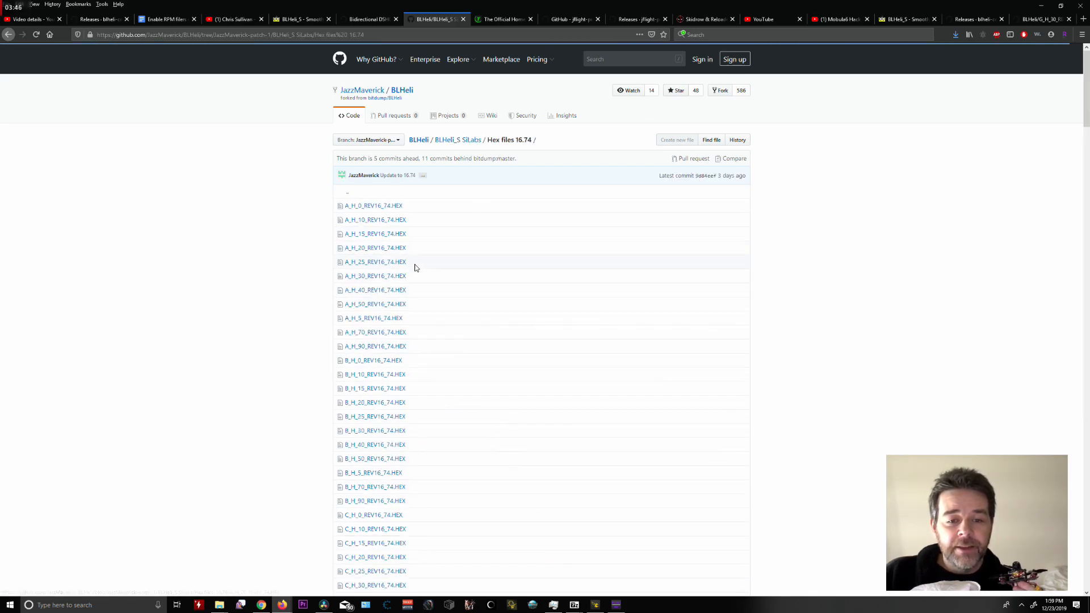
middle_click(120, 290)
middle_click(120, 399)
middle_click(190, 309)
middle_click(173, 377)
middle_click(192, 340)
middle_click(196, 271)
middle_click(266, 266)
middle_click(318, 288)
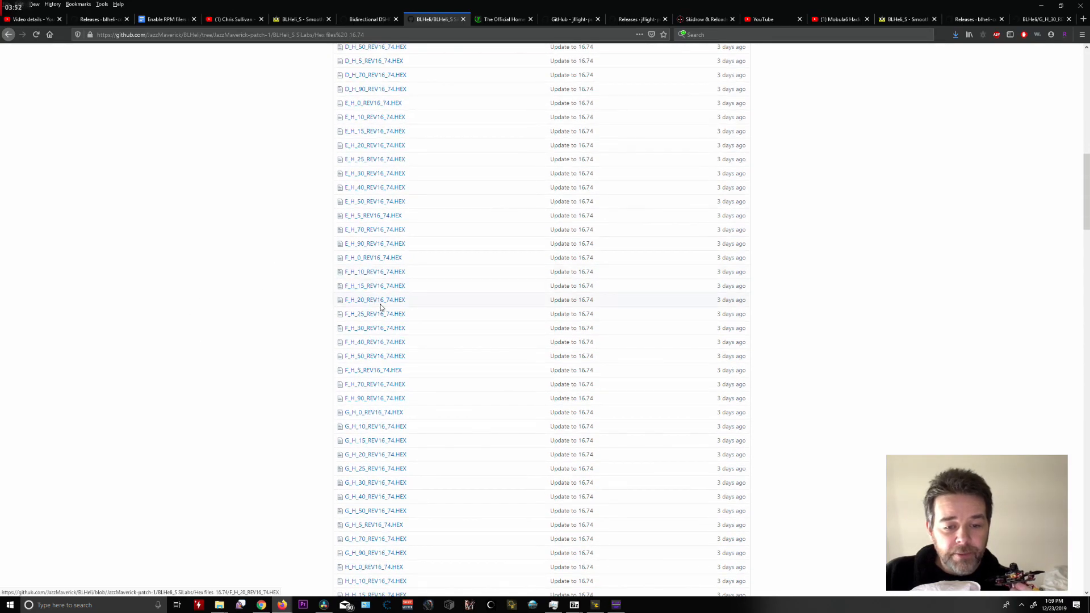
click(368, 342)
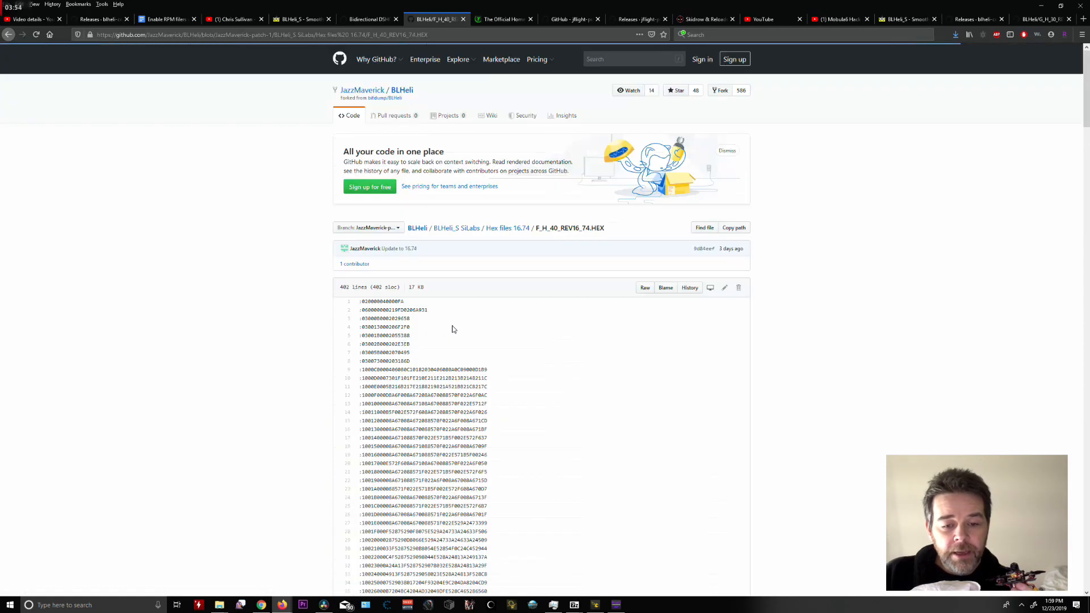
Step: Save the raw F_H_40_REV16_74.HEX file to the Blheli suite 32 folder, replacing the existing copy
right_click(645, 292)
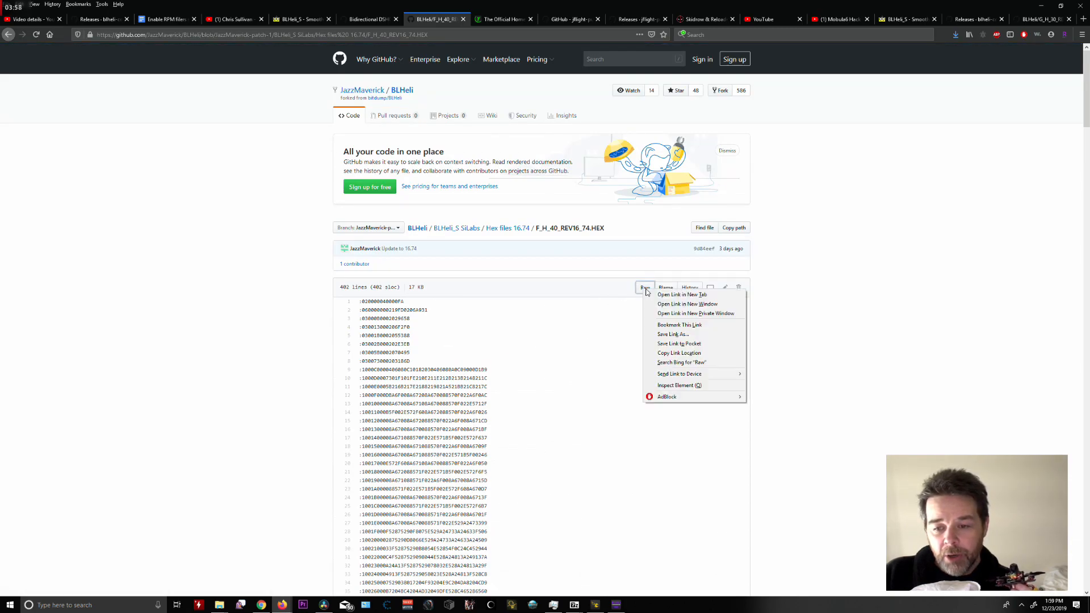
click(651, 338)
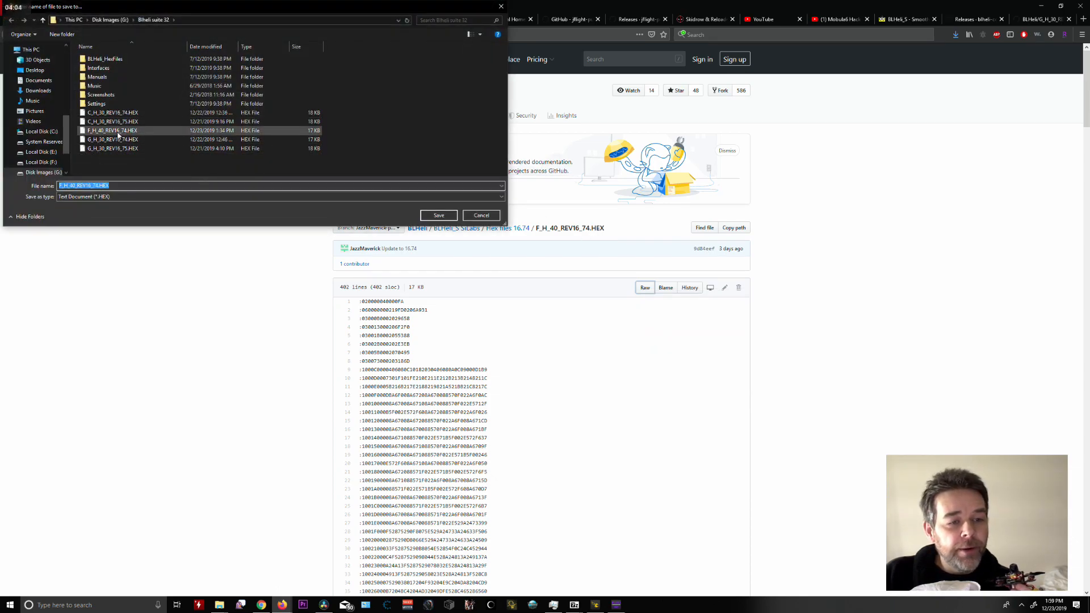
click(438, 217)
click(566, 302)
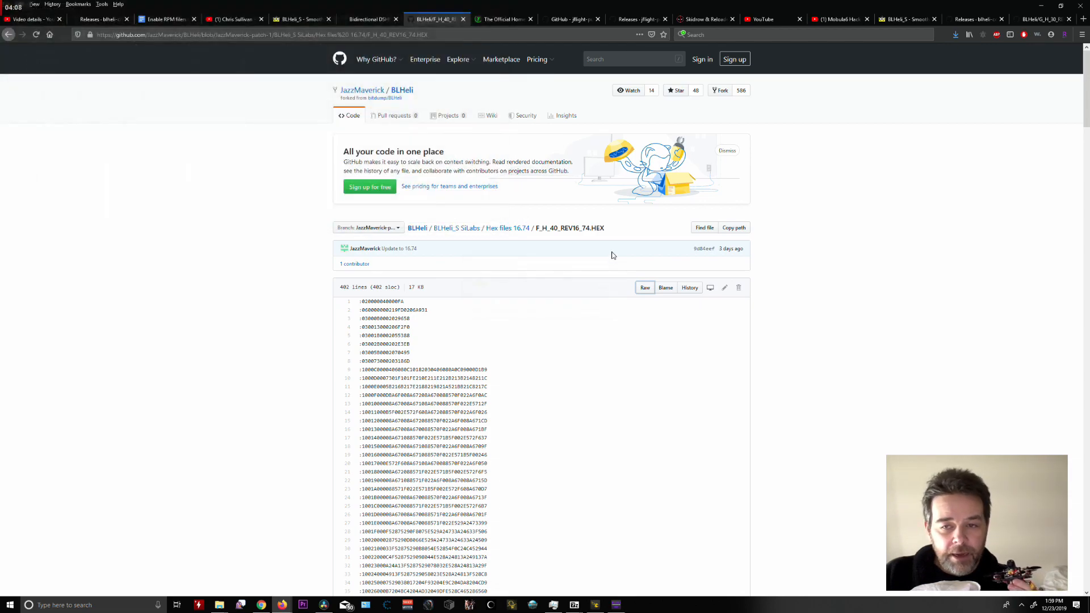
Step: Switch to BLHeli Configurator and flash all ESCs with the manually selected F_H_40_REV16_74.HEX file
click(616, 605)
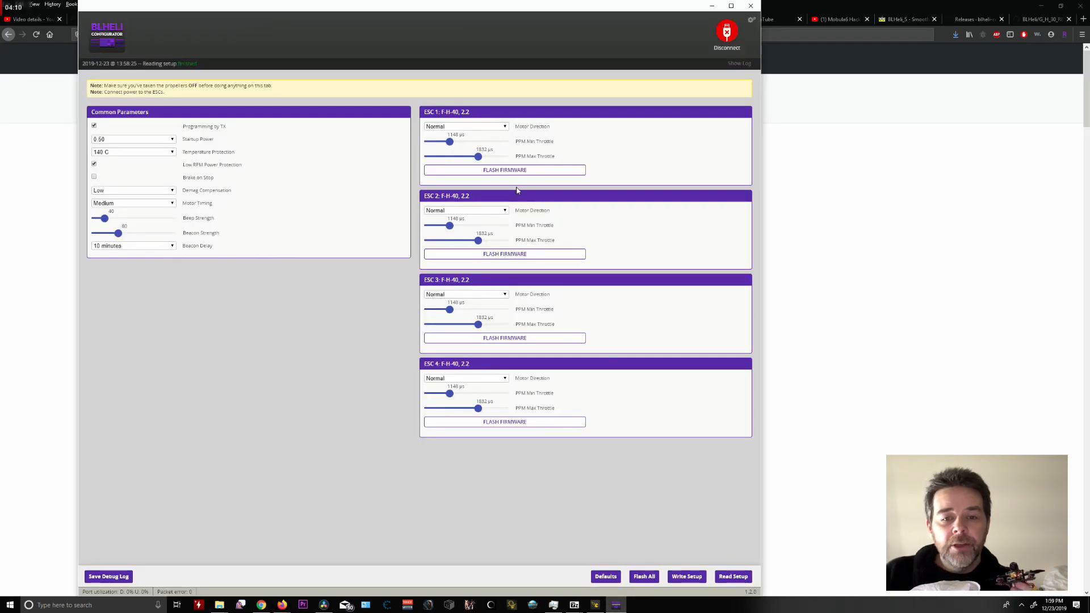
click(644, 576)
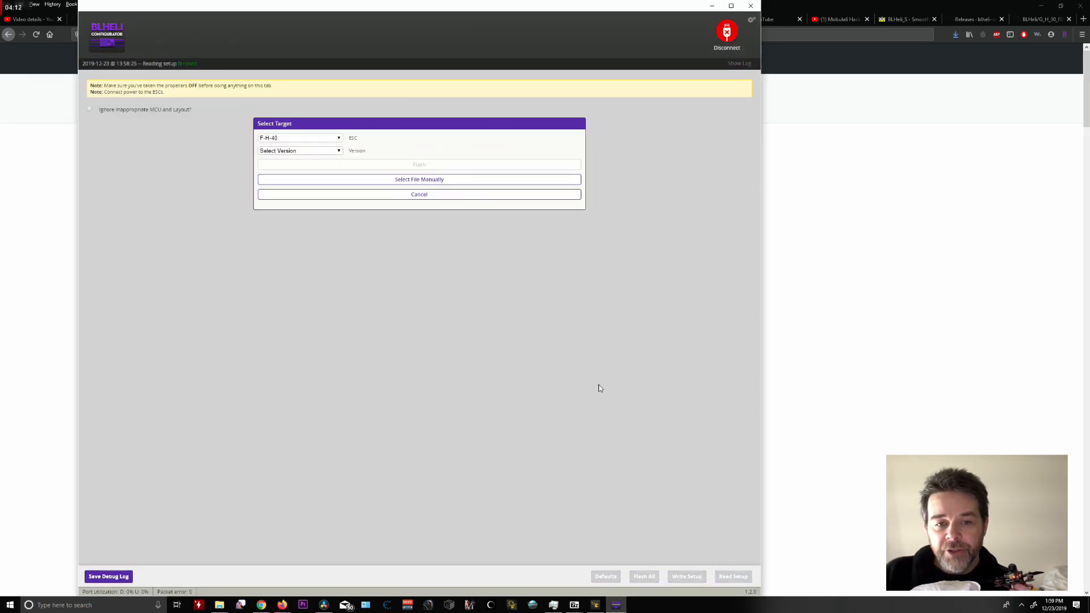
click(312, 151)
click(311, 150)
click(301, 152)
click(314, 152)
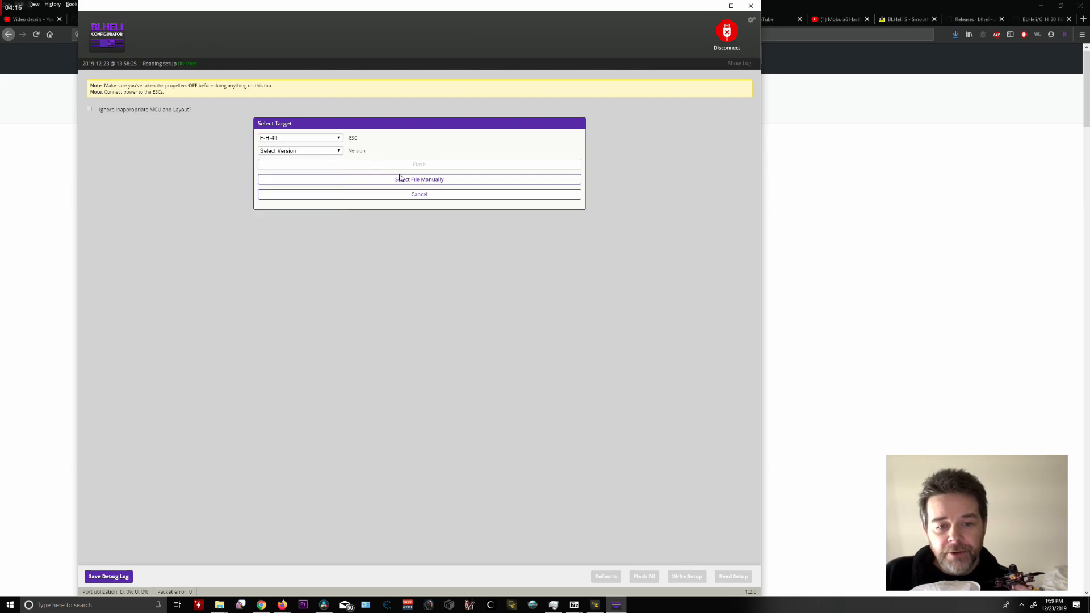
click(487, 179)
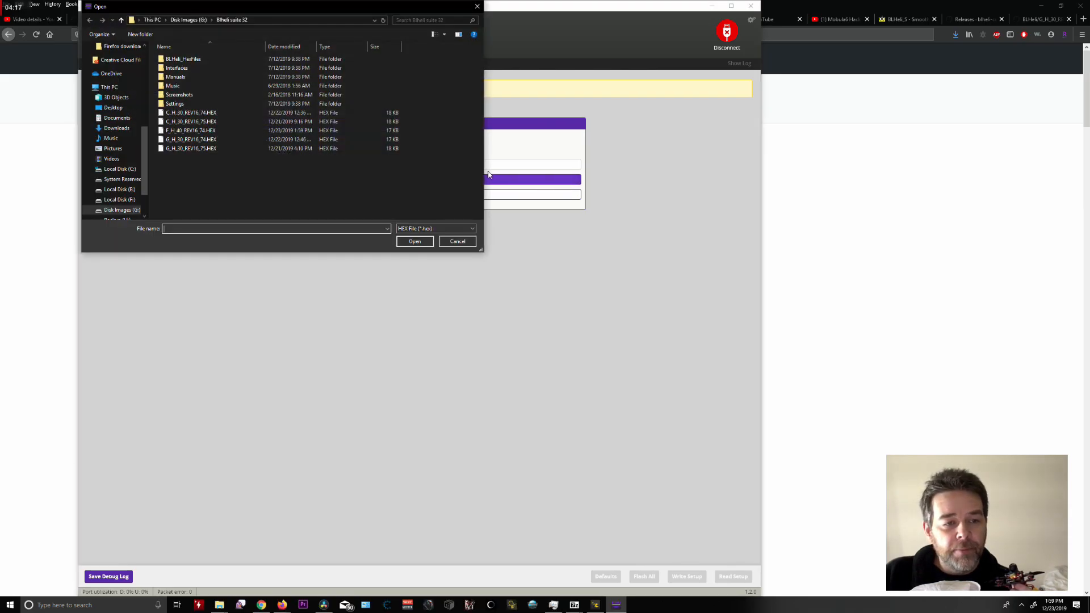
click(192, 130)
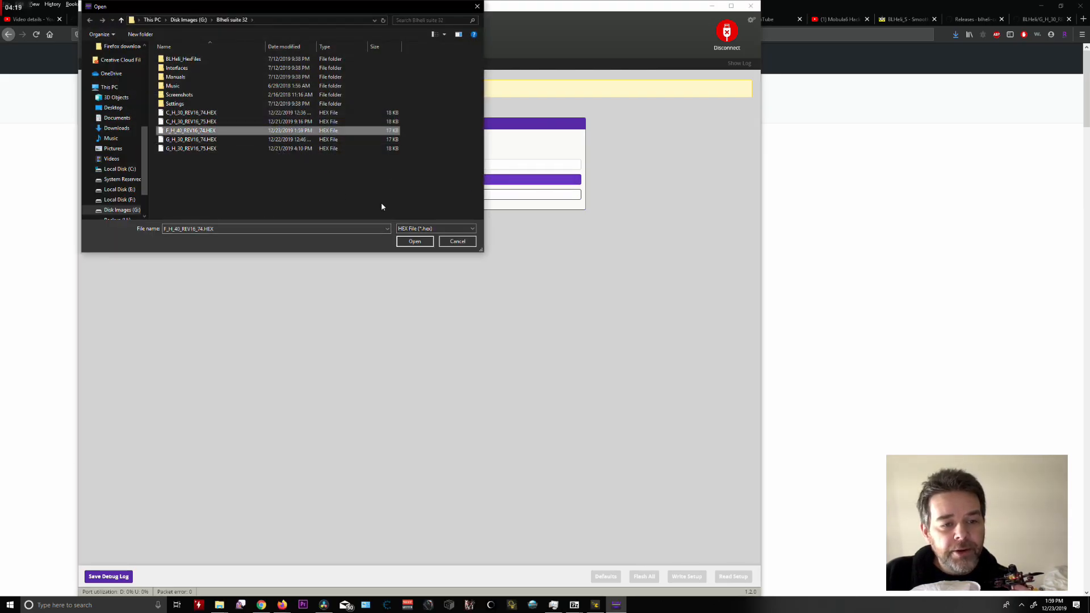
click(415, 242)
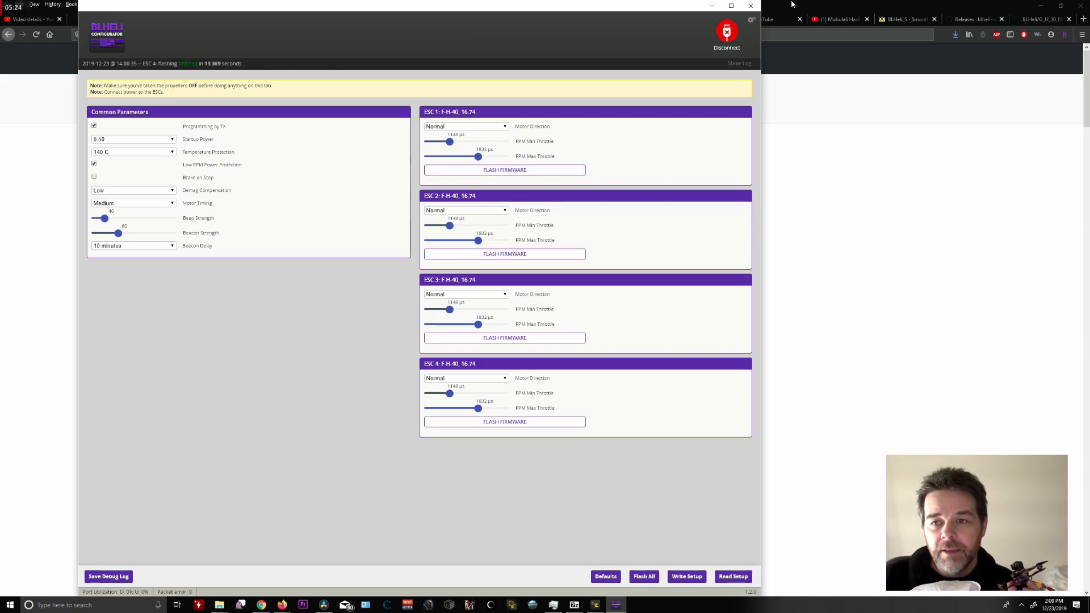
Step: Disconnect BLHeli Configurator, switch to Betaflight Configurator and connect to the flight controller to show its Configuration settings
click(728, 36)
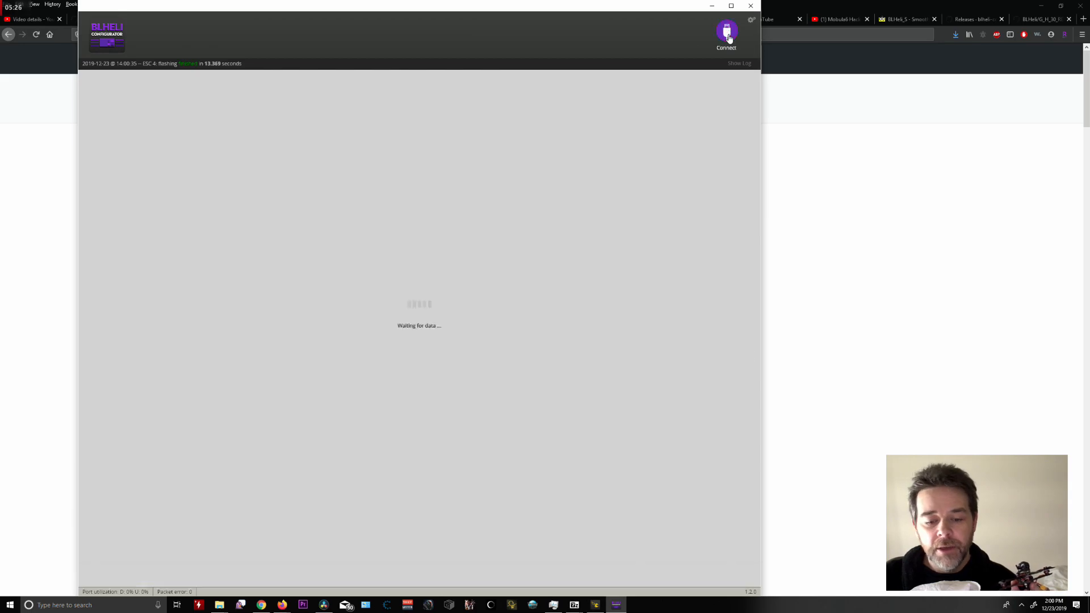
click(595, 604)
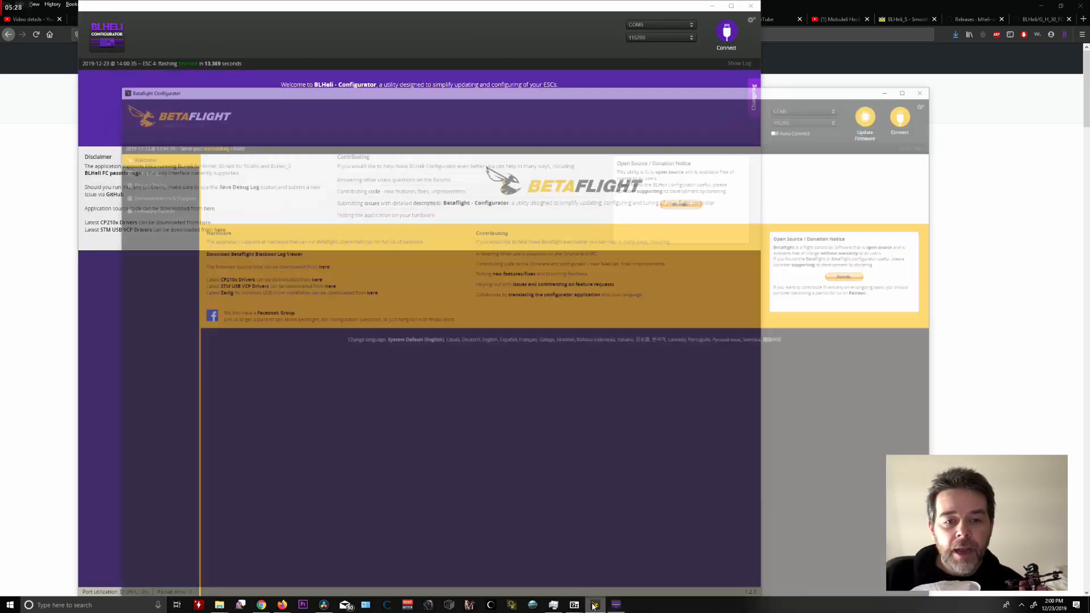
click(919, 55)
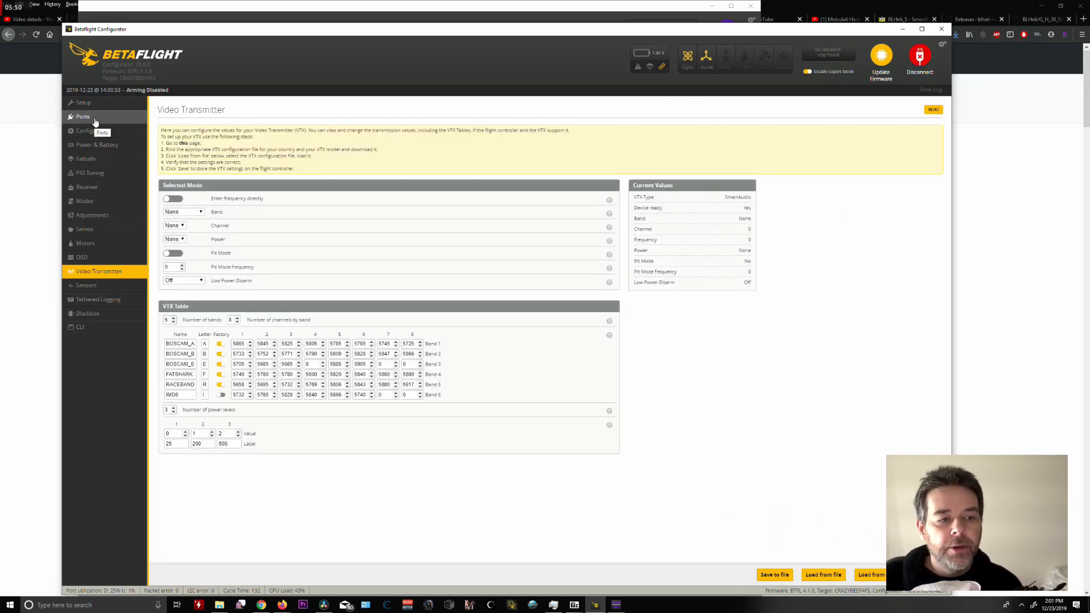
click(93, 131)
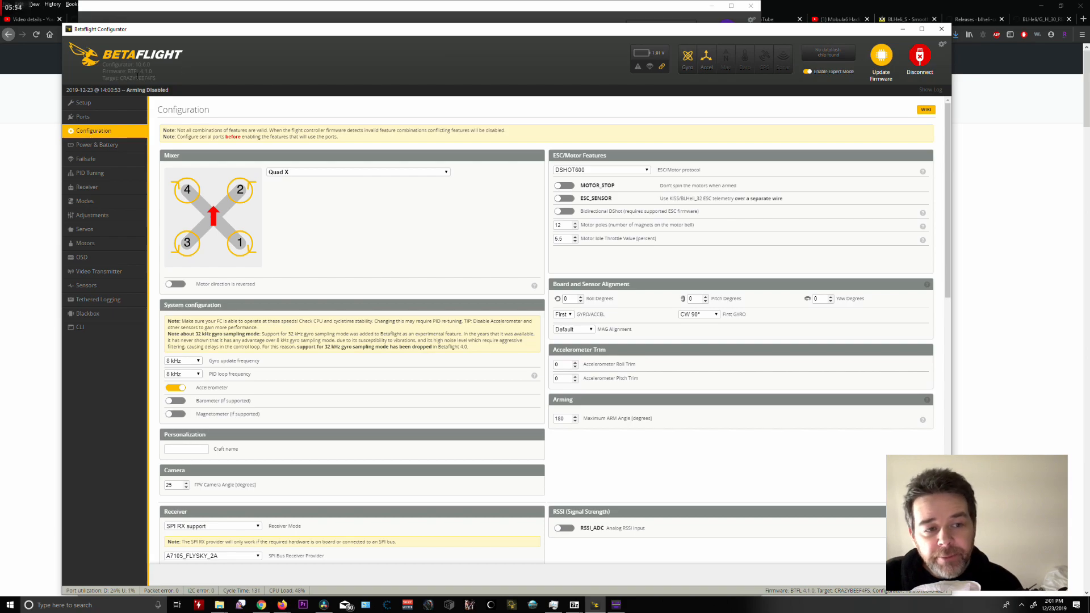
drag(138, 72, 152, 73)
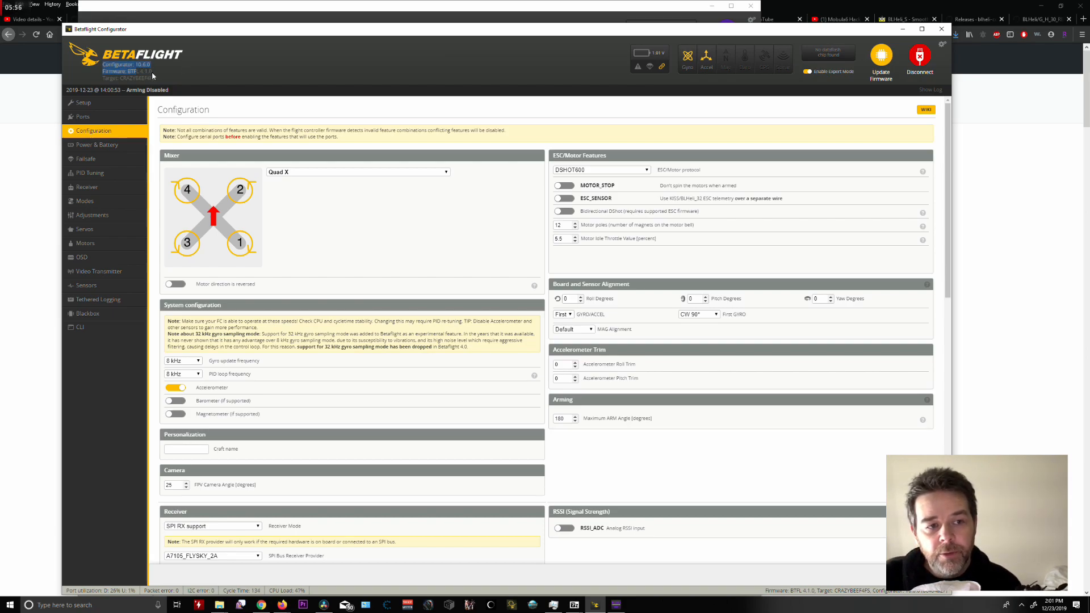
click(147, 72)
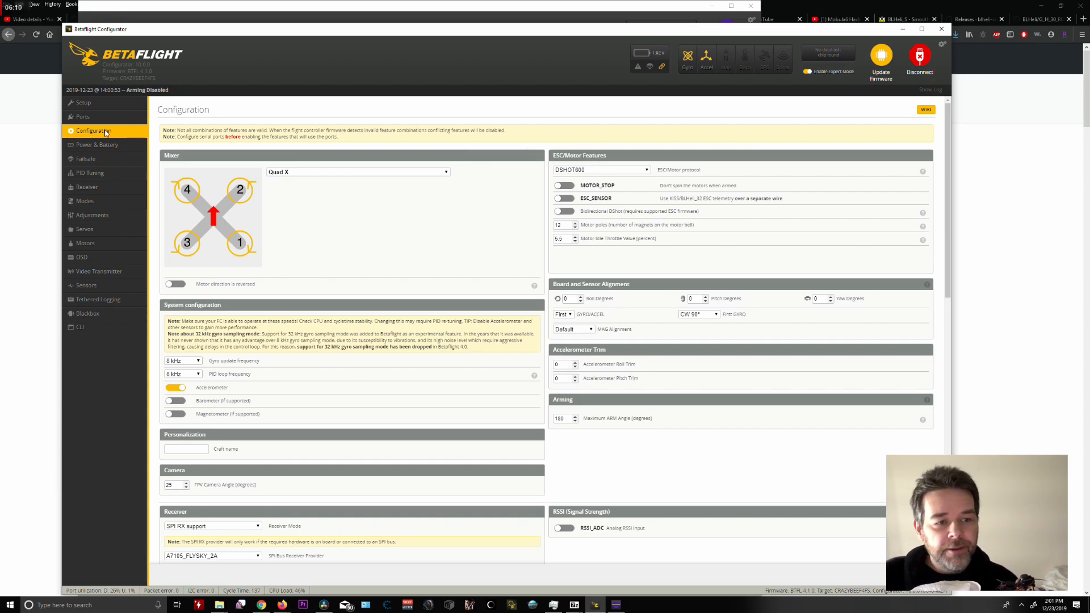
Step: Set the ESC/motor protocol to DSHOT300 and enable Bidirectional DShot, checking the motor pole count
click(625, 172)
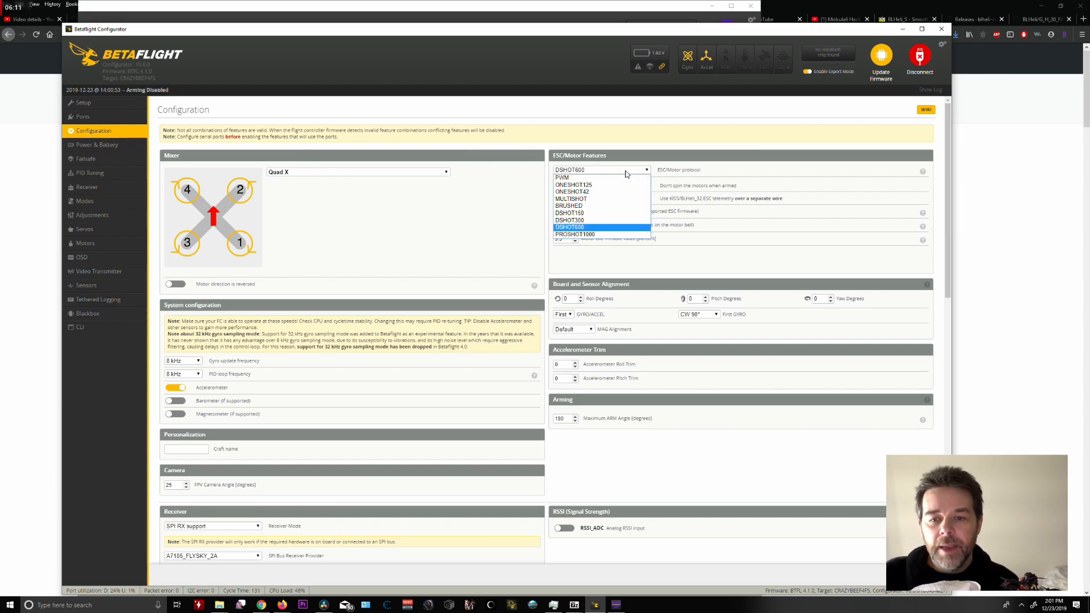
click(605, 221)
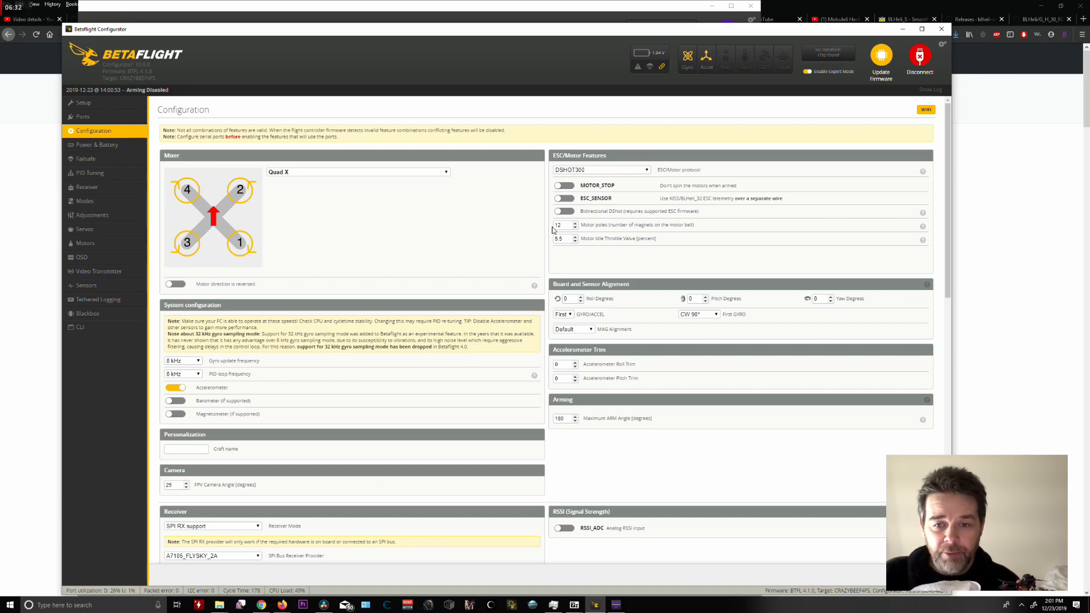
click(565, 212)
drag(562, 225, 552, 227)
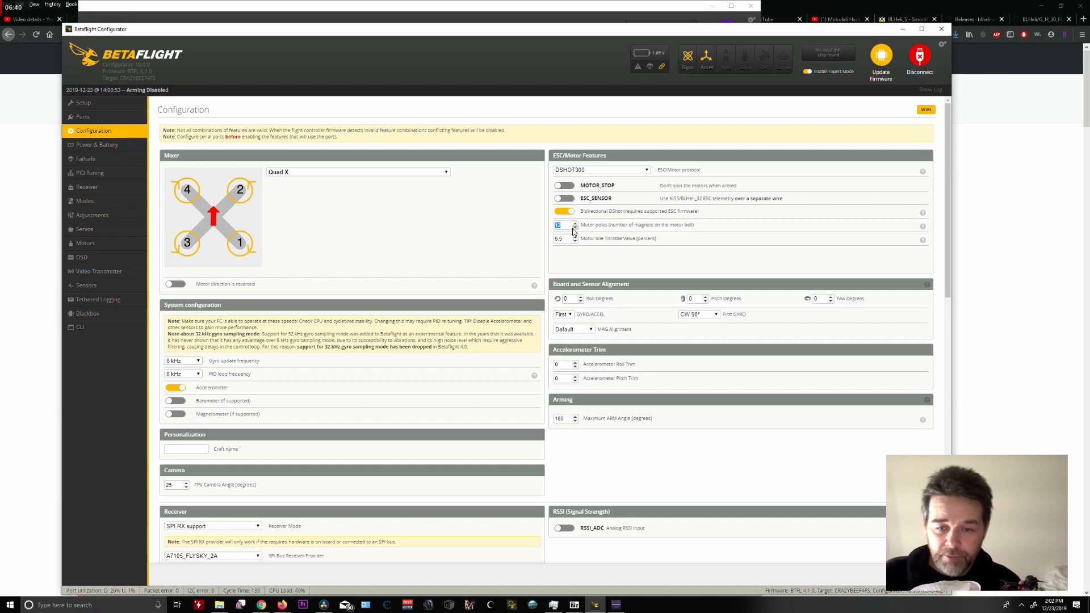
key(Tab)
drag(565, 225, 544, 227)
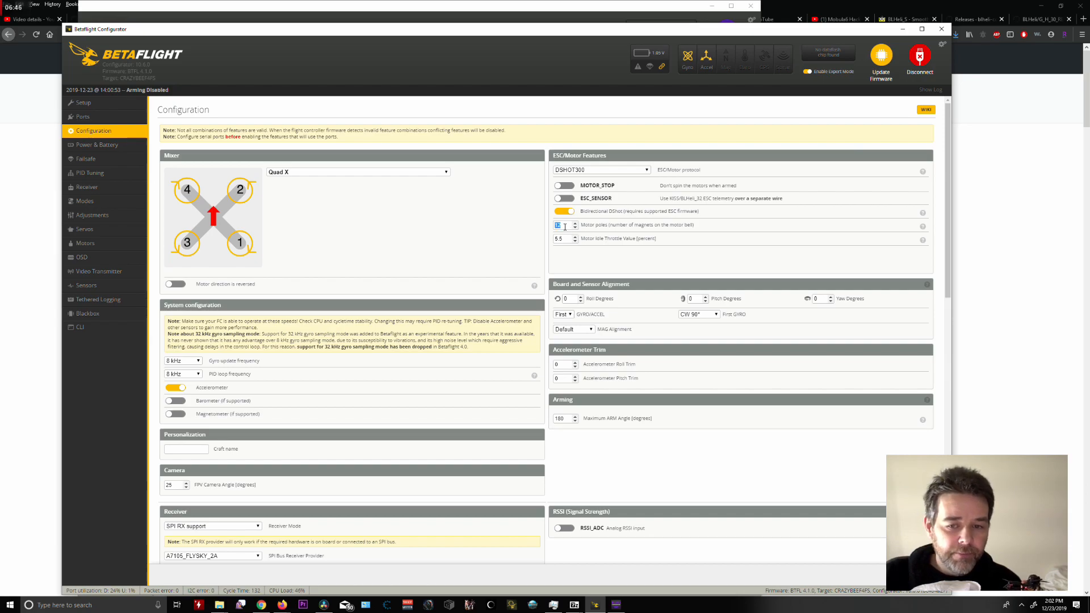
click(566, 226)
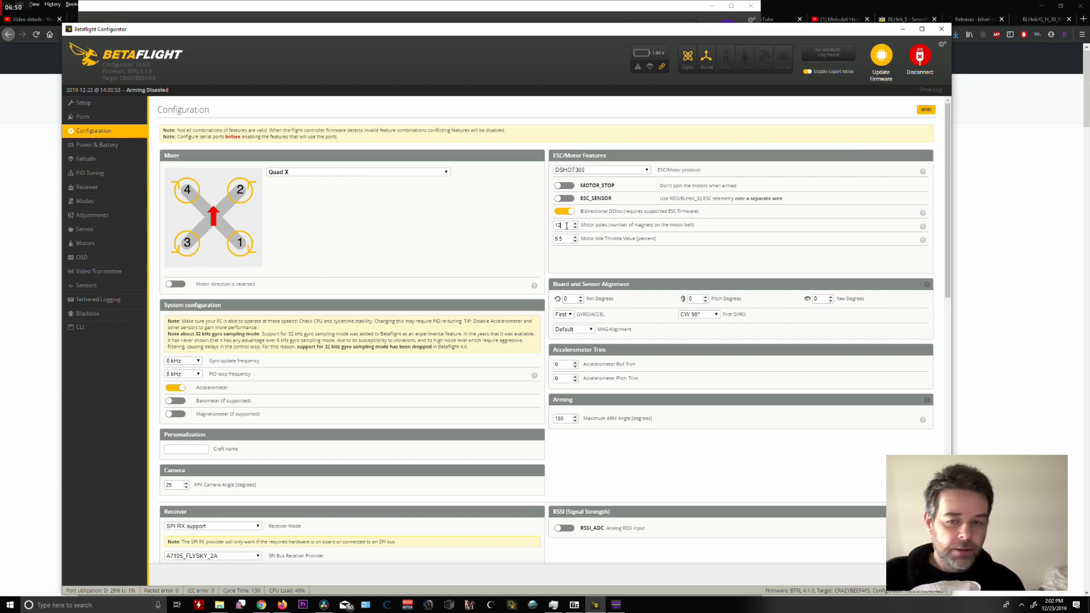
Step: Set the gyro update frequency to 4 kHz, then save the configuration and reboot the flight controller
click(197, 362)
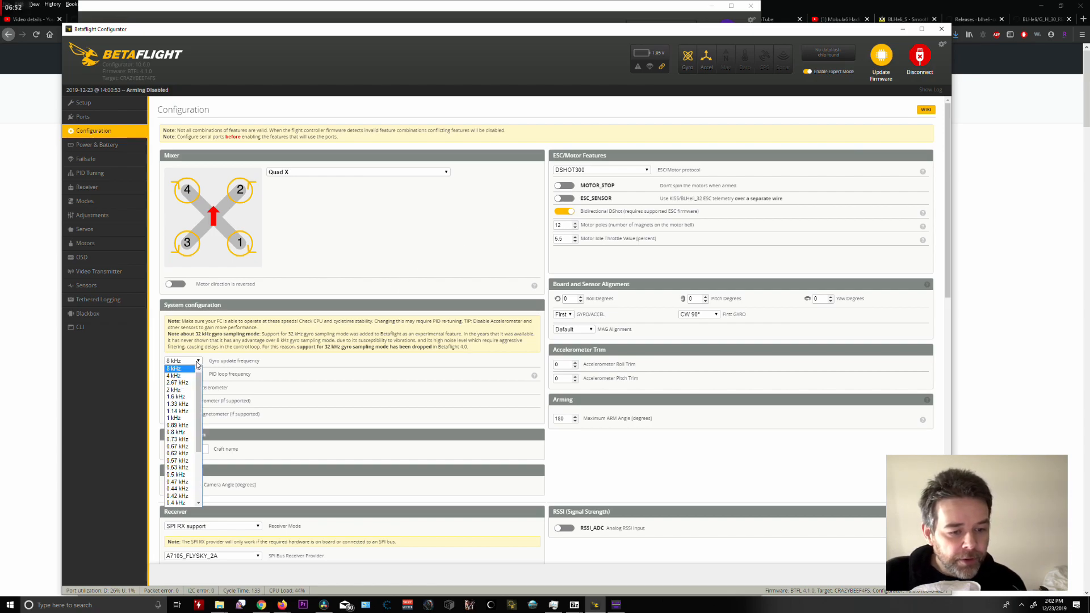
click(187, 375)
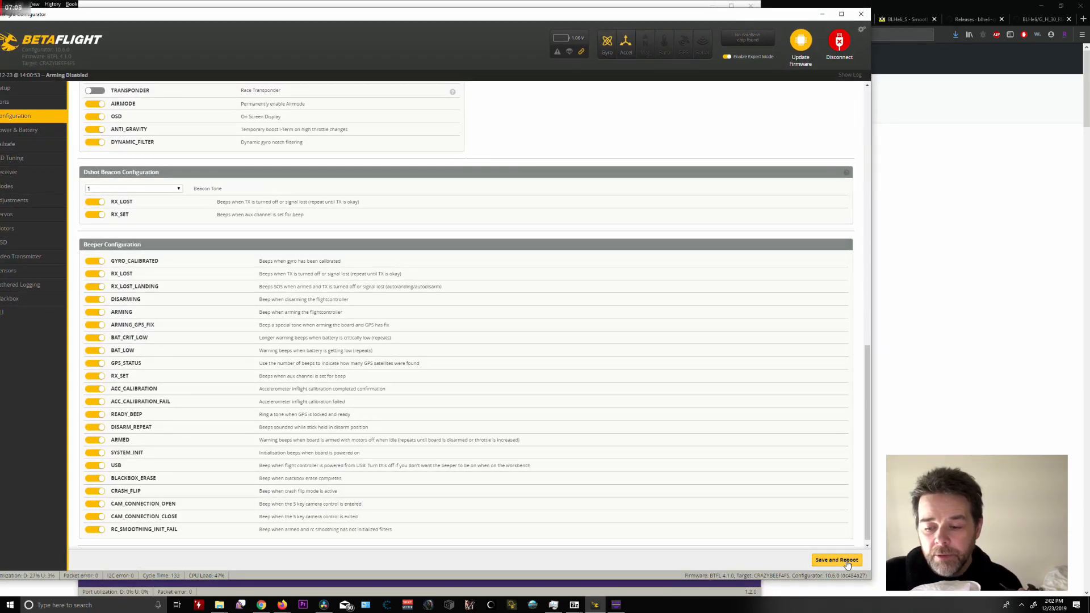
click(836, 559)
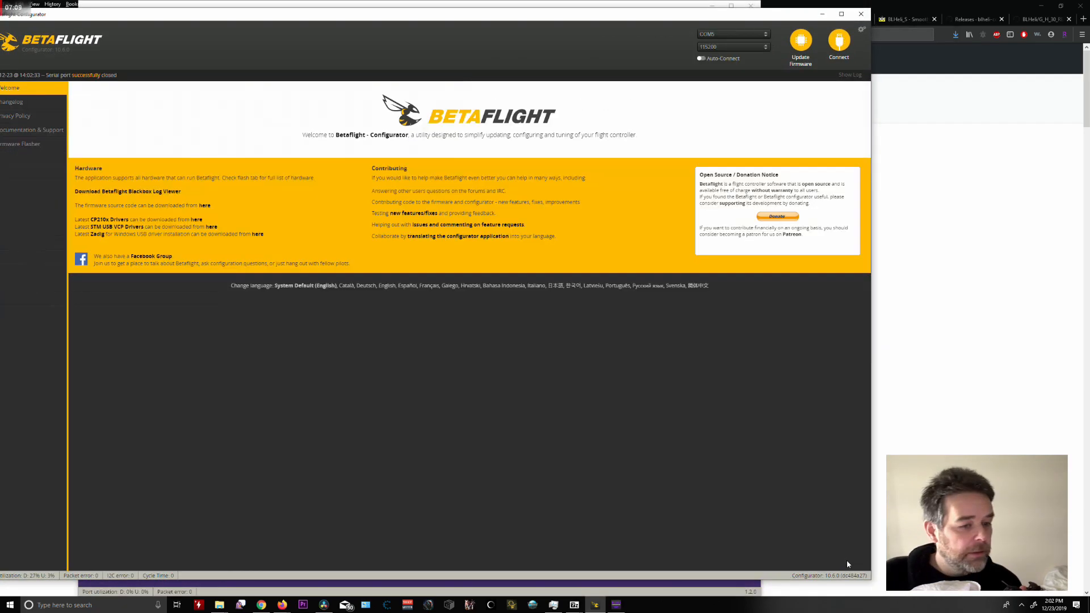
Step: Reconnect to the flight controller and check the saved Configuration settings
drag(341, 17, 370, 16)
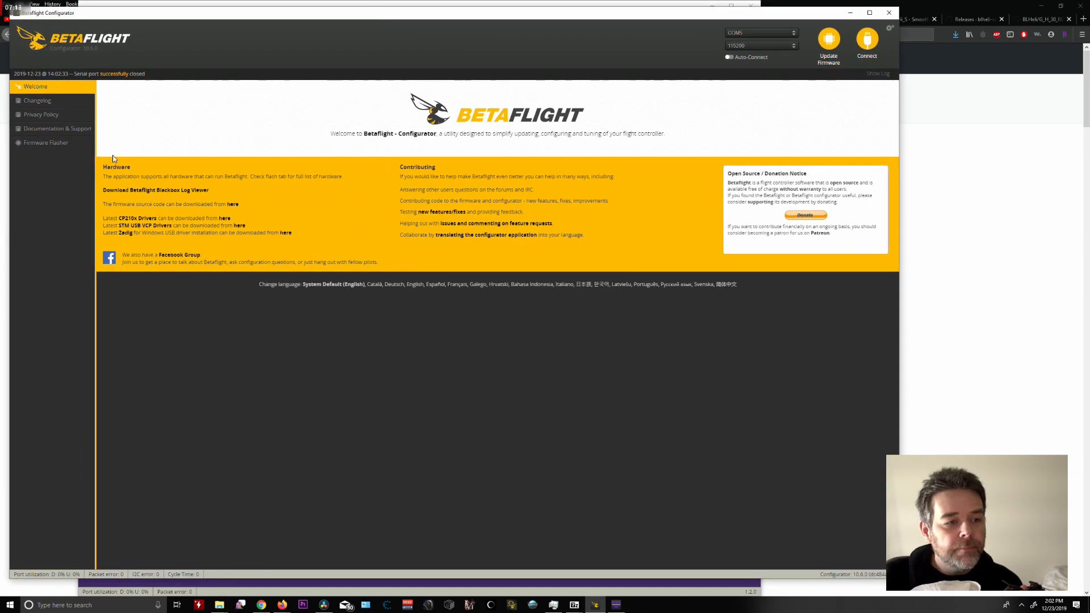
click(868, 46)
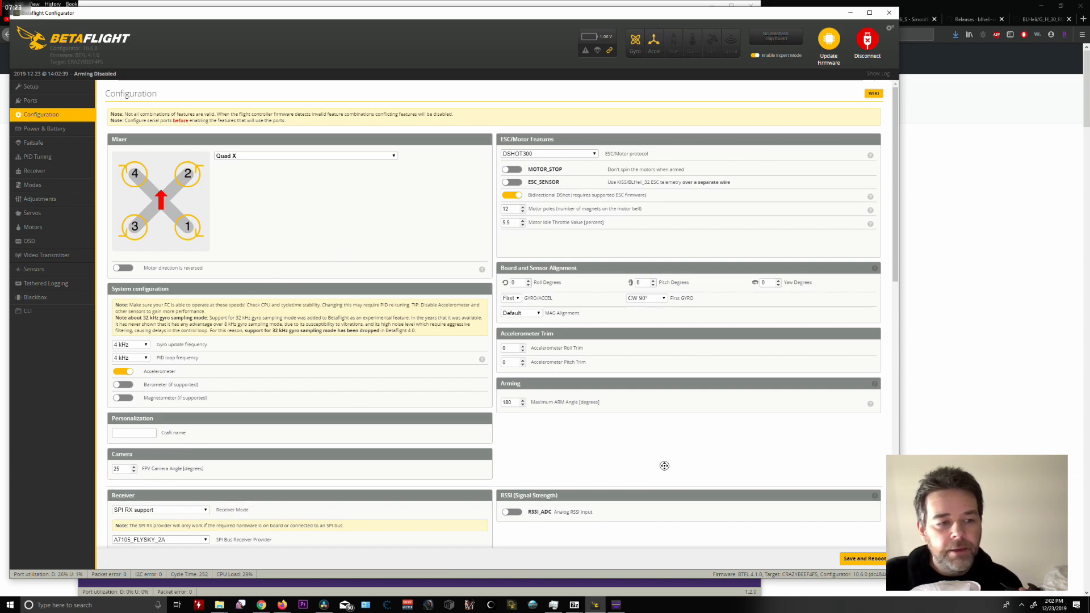
scroll(662, 462, down, 1)
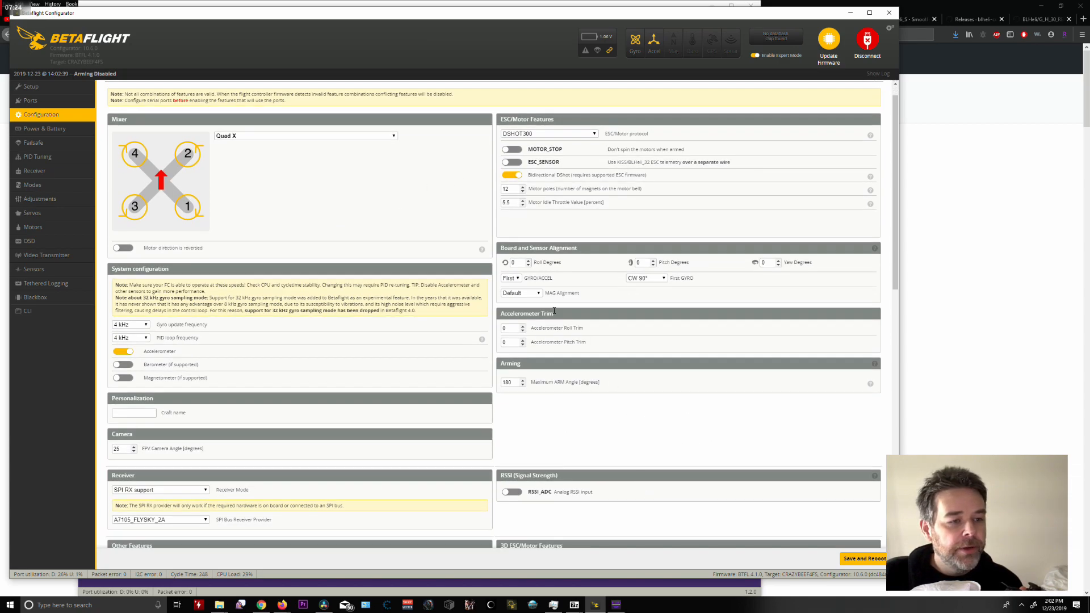
Step: In the PID tuning filter settings, set the dynamic notch range to LOW, width percent to 0, Q to 200 and min Hz to 90
click(38, 159)
click(243, 142)
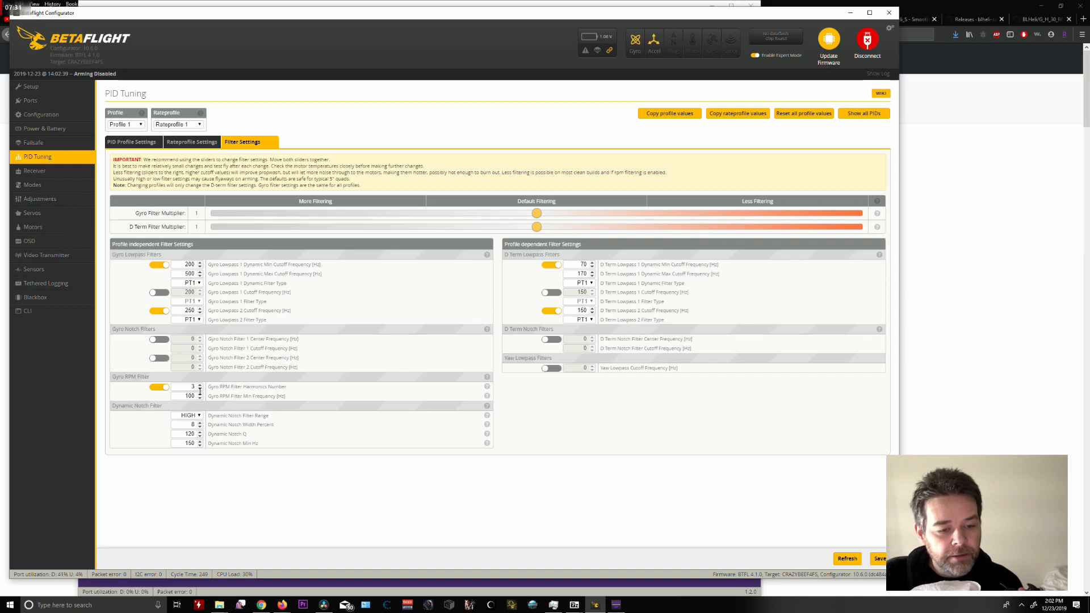
click(197, 416)
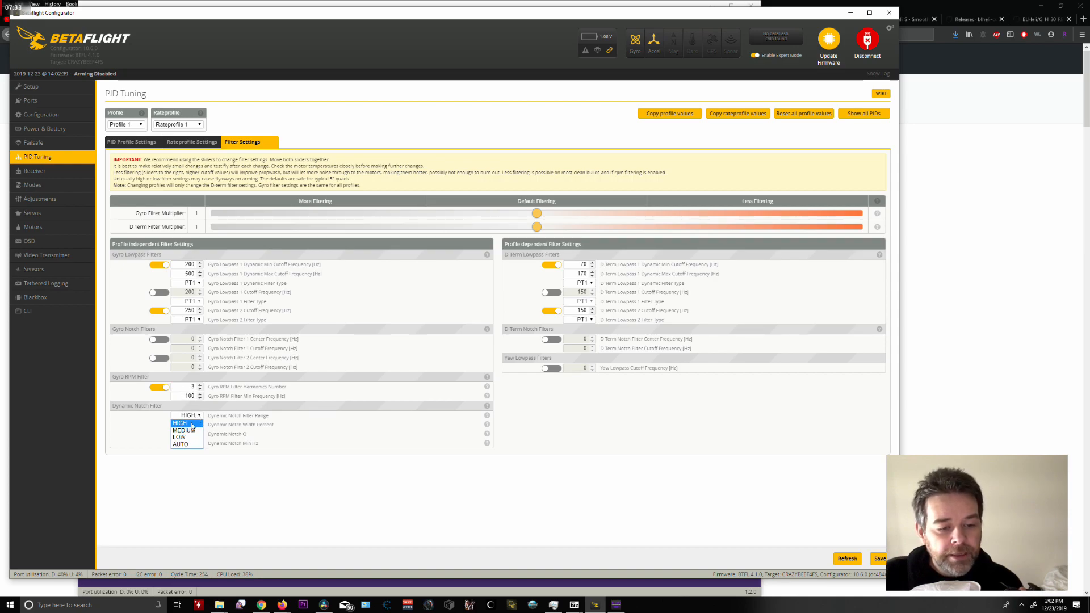
click(186, 437)
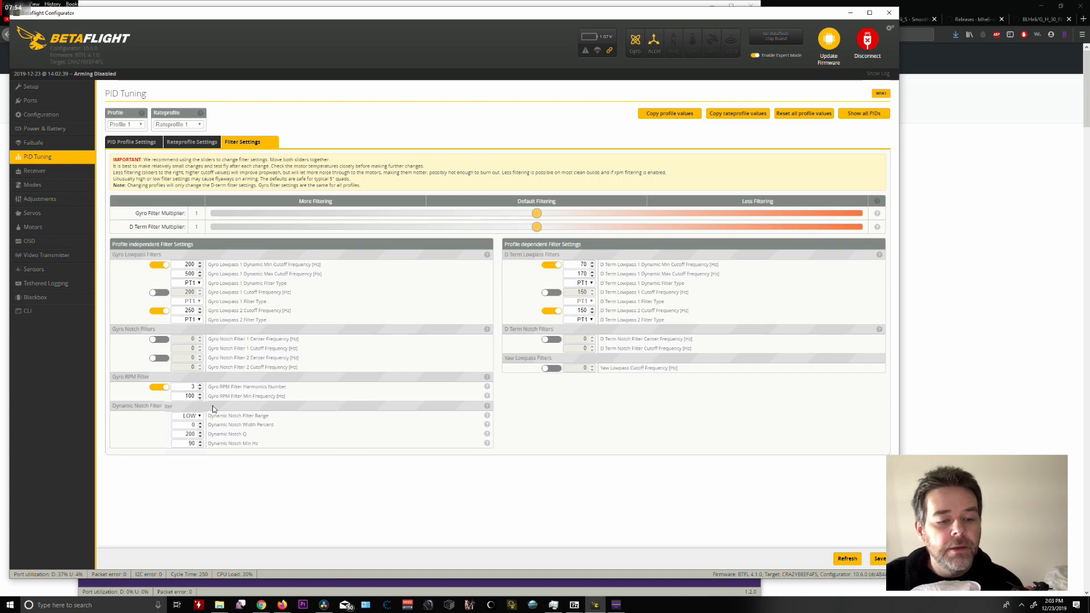
Step: Raise the gyro and D term filter multipliers to 1.2 each and save the filter settings
drag(183, 388, 198, 389)
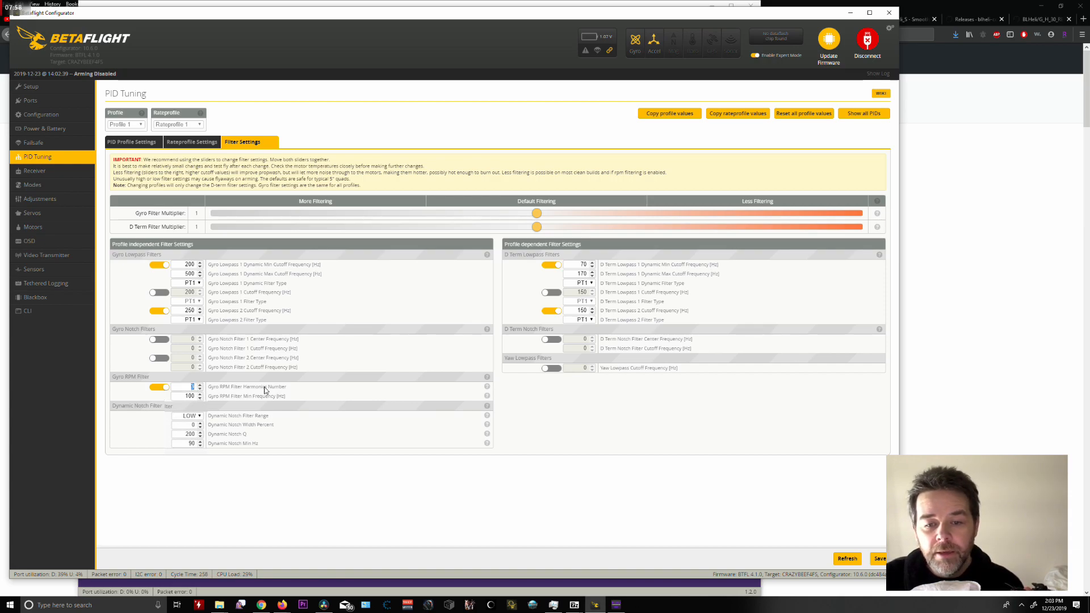
drag(536, 214, 601, 213)
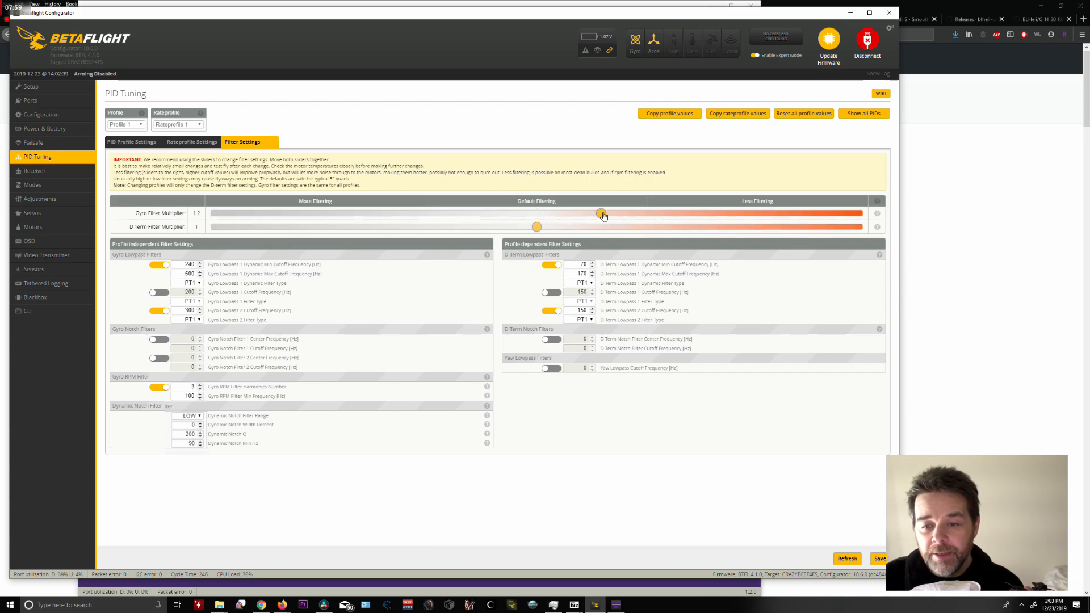
drag(536, 227, 601, 227)
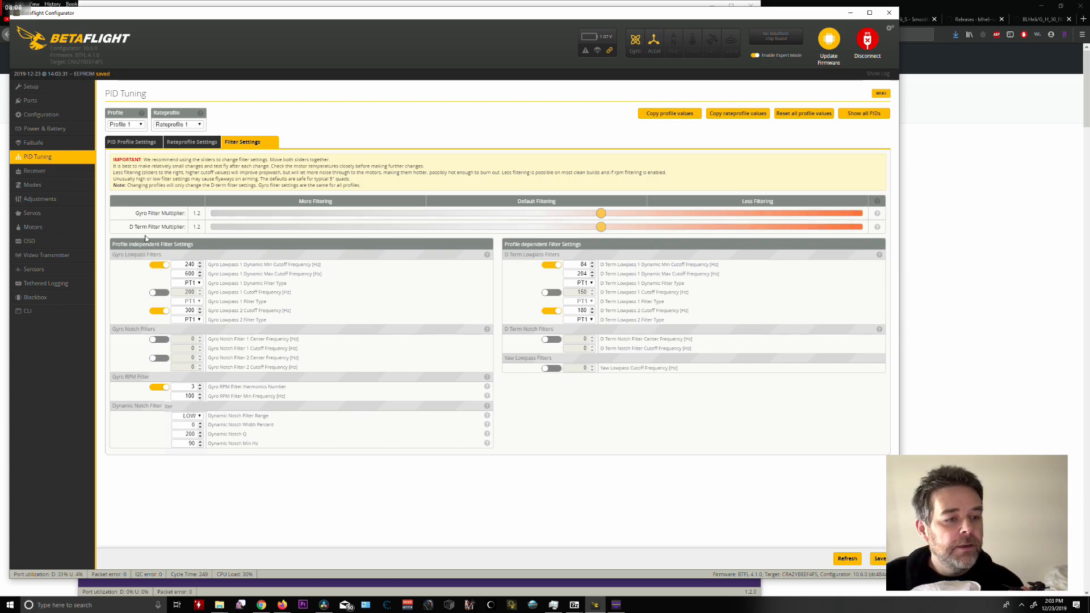
Step: In the Motors settings, check the RPM and error percentage of motors 1 to 4 with test mode enabled, using the master throttle
click(48, 228)
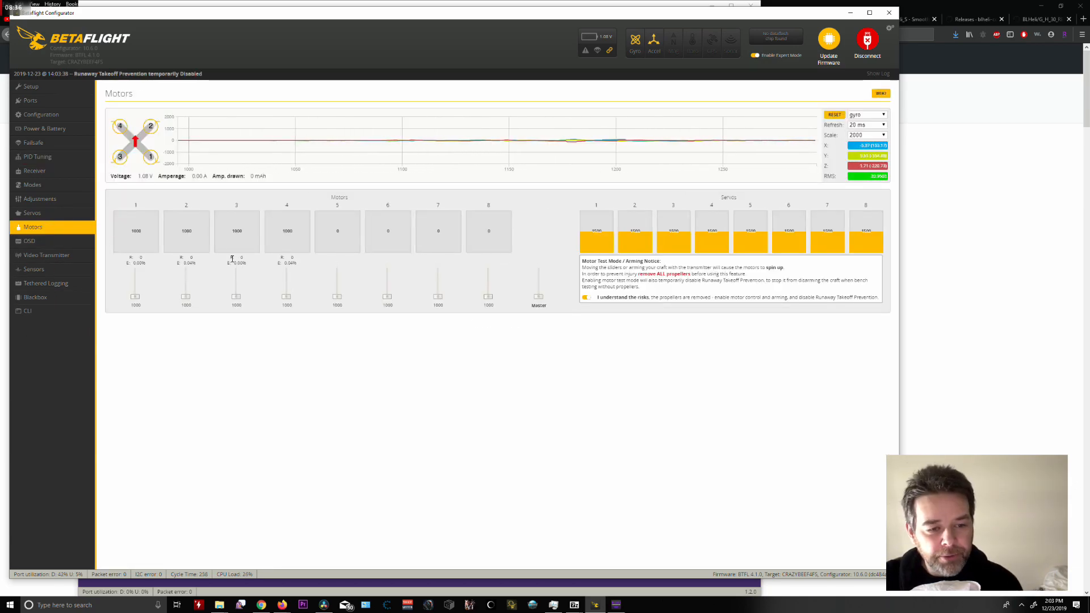
mouse_move(229, 261)
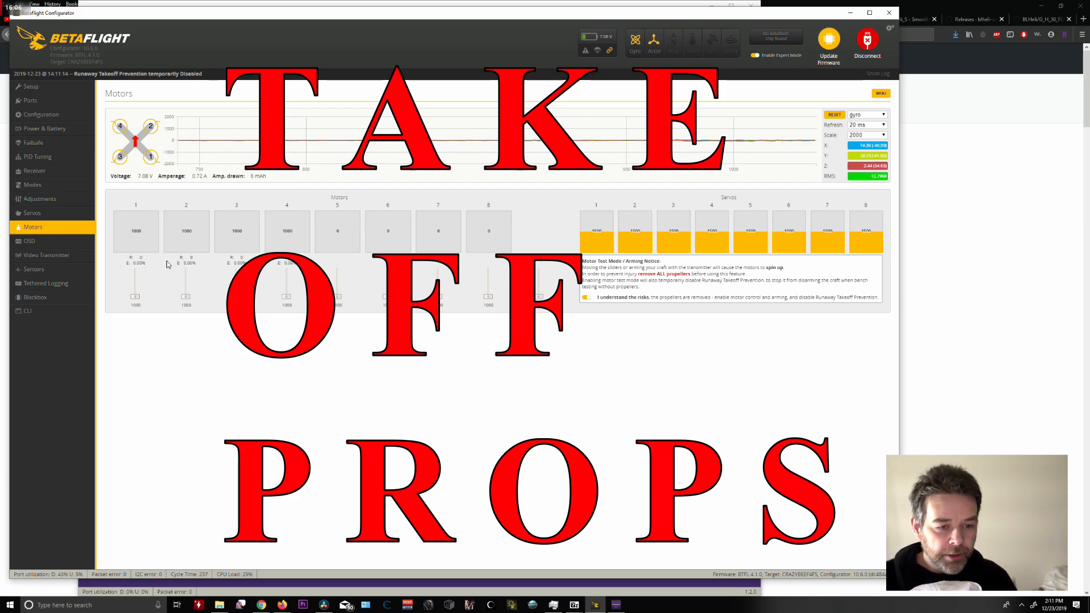
mouse_move(127, 264)
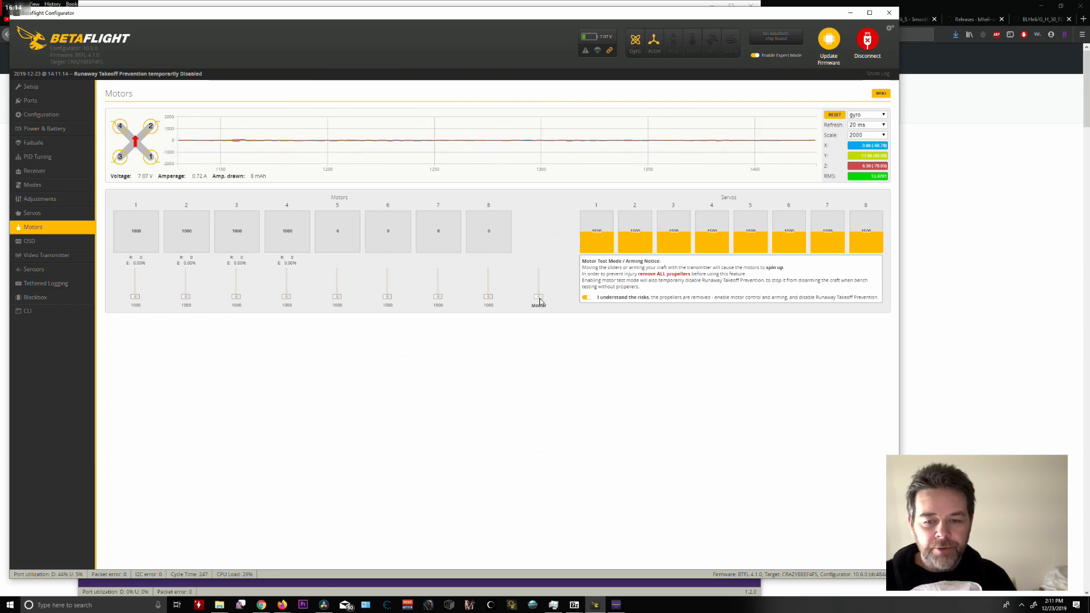
drag(539, 295, 540, 305)
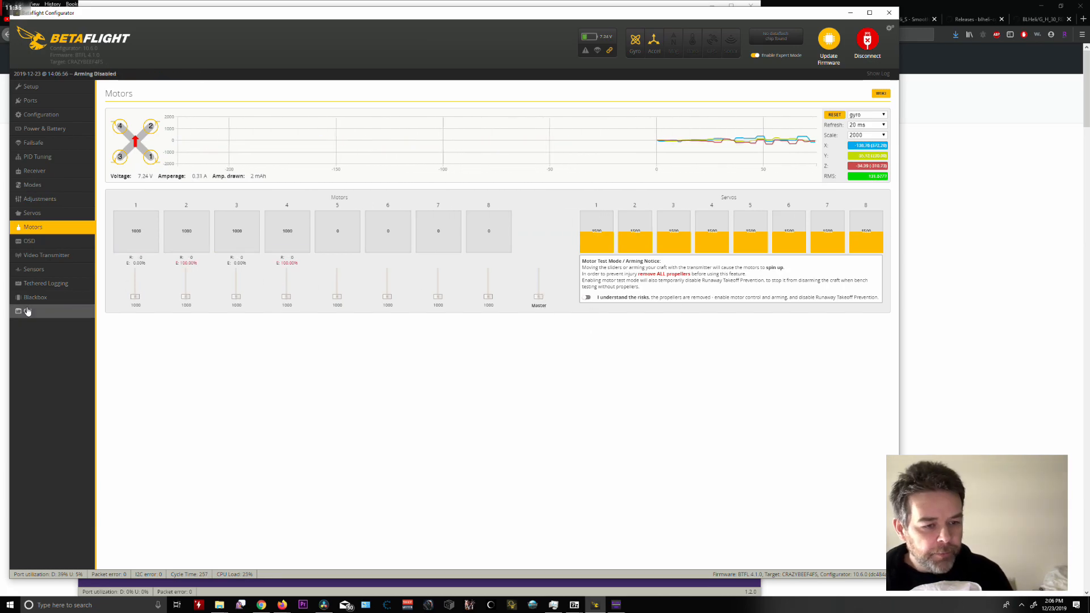
Step: Run the tasks command in the CLI and examine the rate and load figures of the GYRO/PID task
click(27, 311)
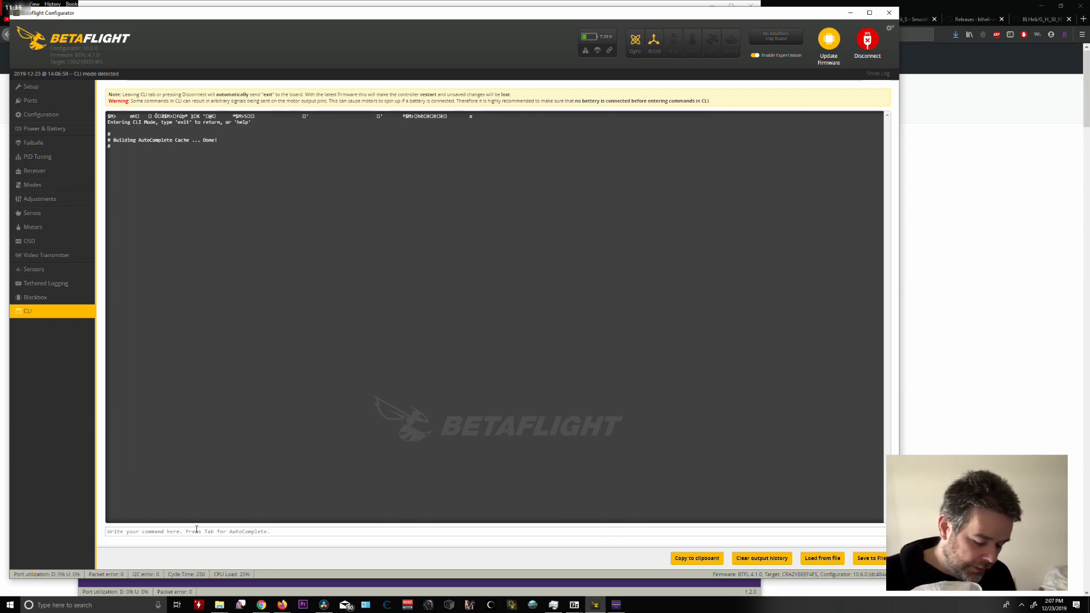
text(tasks)
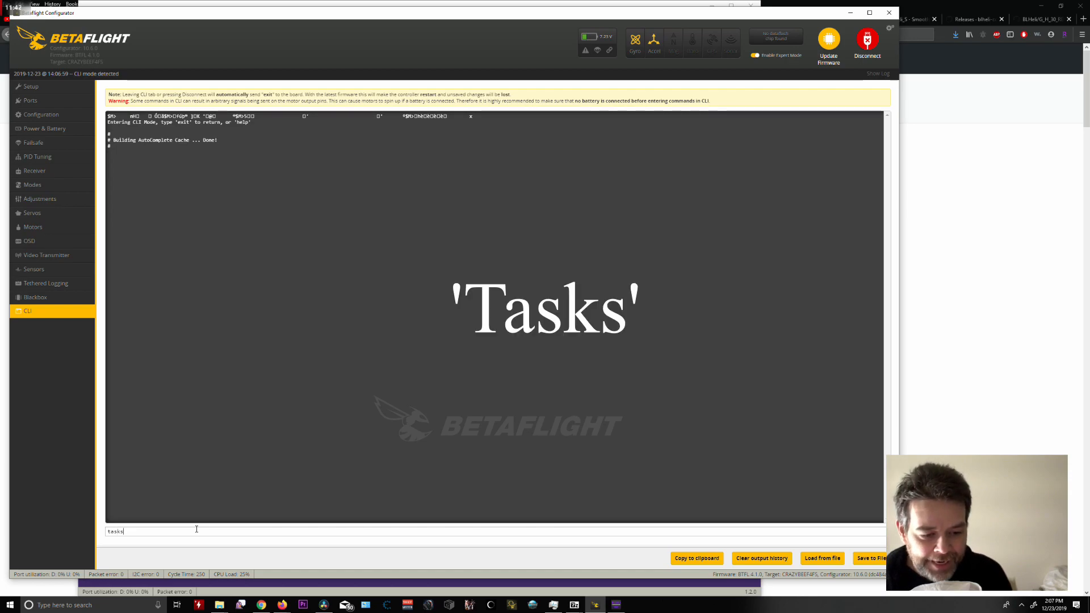
key(Return)
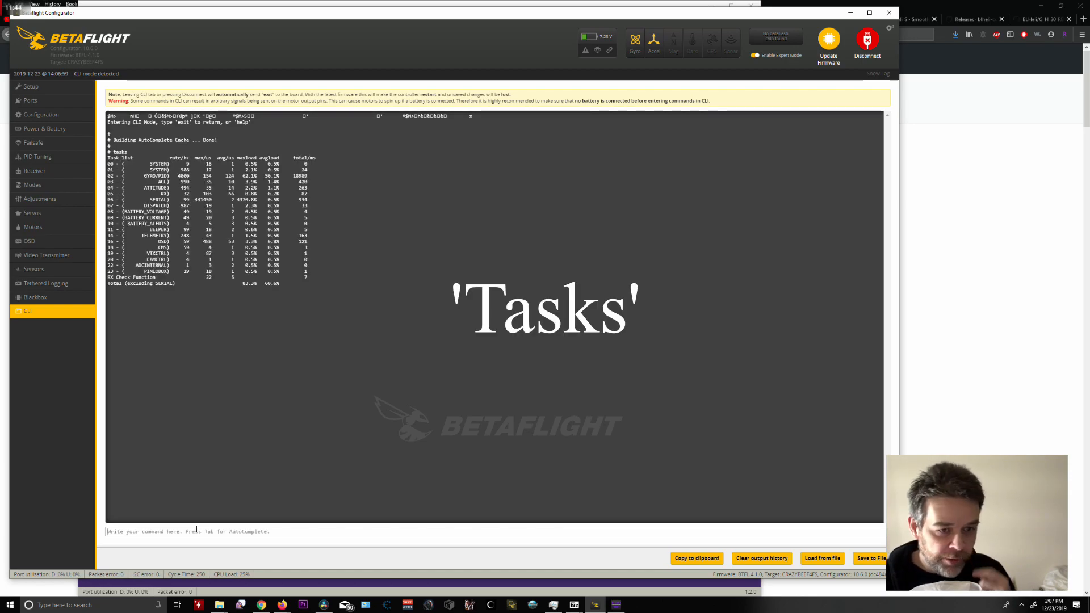
drag(139, 176, 313, 179)
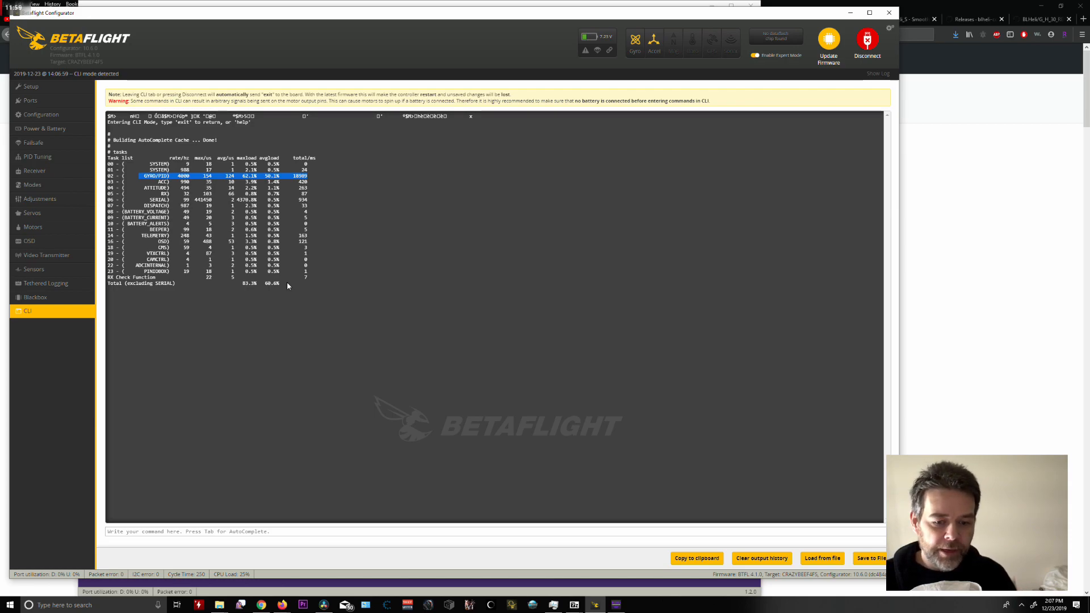
Step: Rerun the tasks command several times in the CLI and compare the GYRO/PID rate and load in the latest listings
click(172, 531)
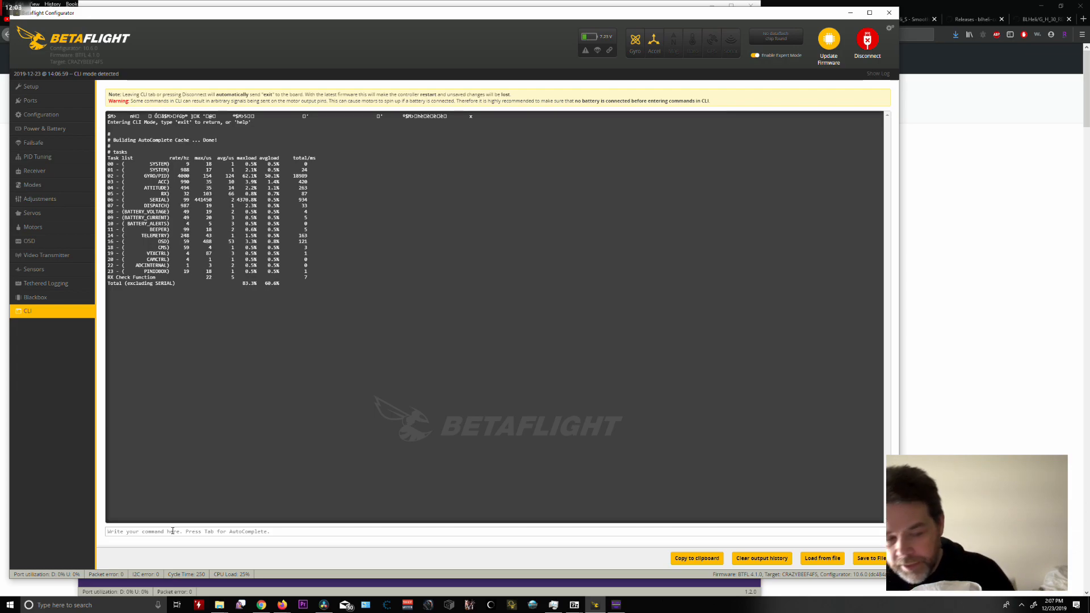
text(tasks)
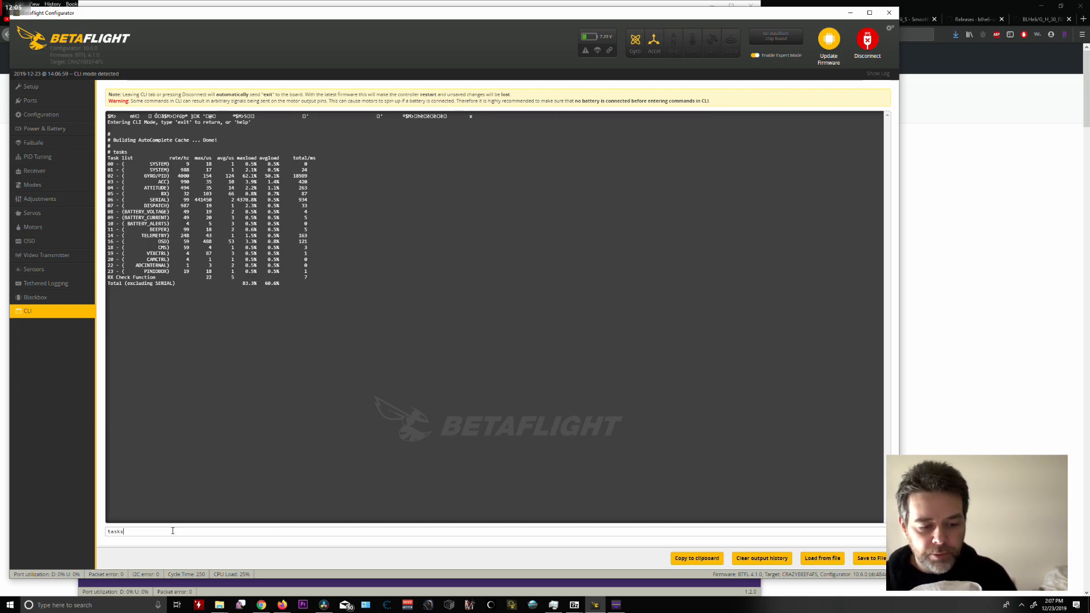
key(Return)
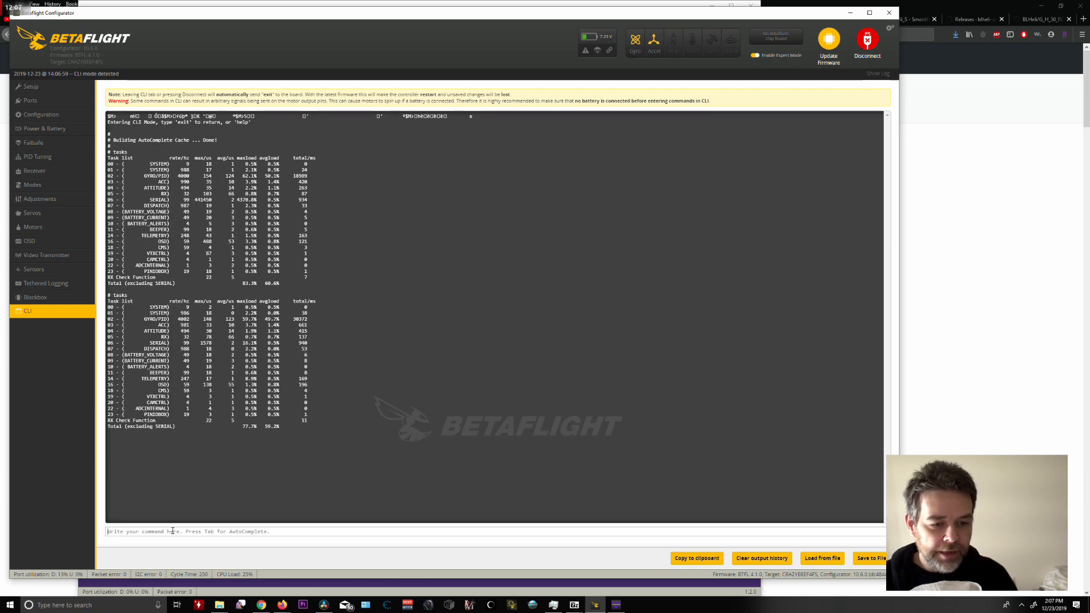
key(Up)
key(Return)
key(Up)
key(Return)
key(Up)
key(Return)
key(Up)
key(Return)
key(Up)
key(Return)
key(Up)
key(Return)
key(Up)
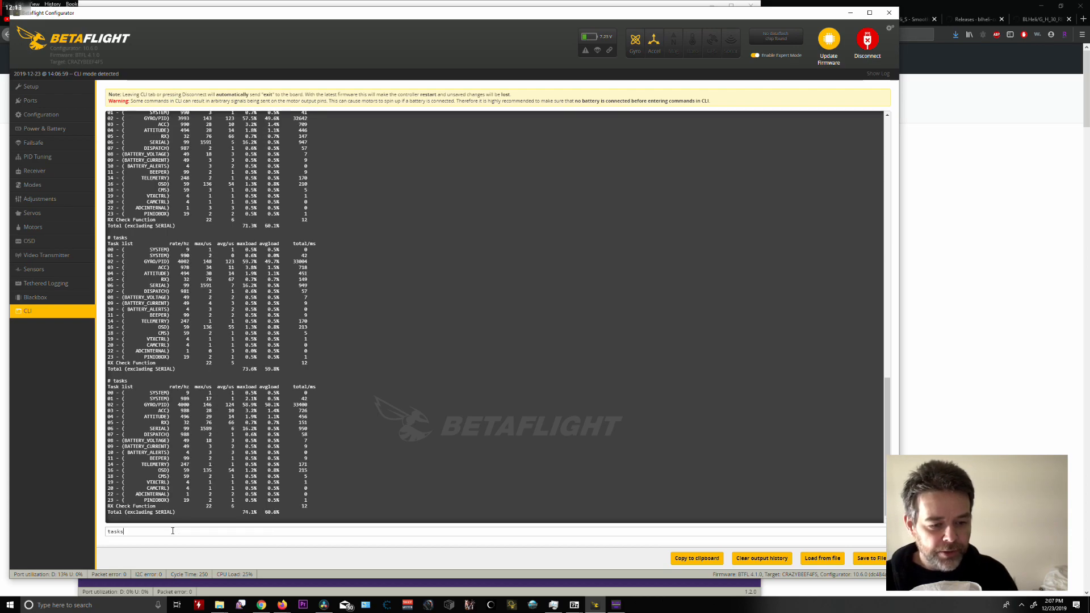
drag(169, 404, 310, 401)
click(195, 405)
click(301, 402)
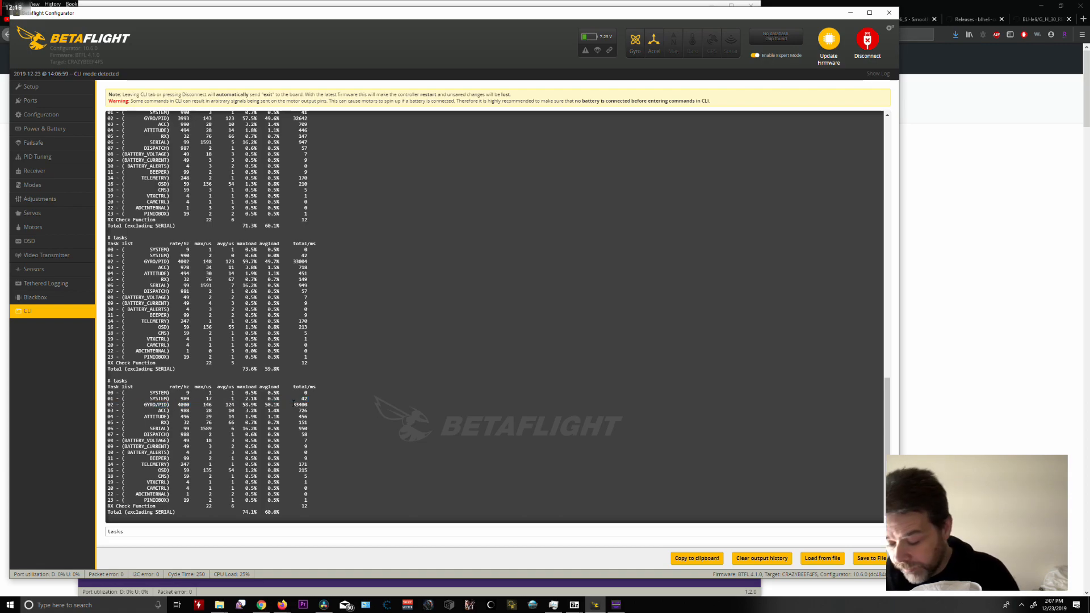
scroll(293, 404, up, 1)
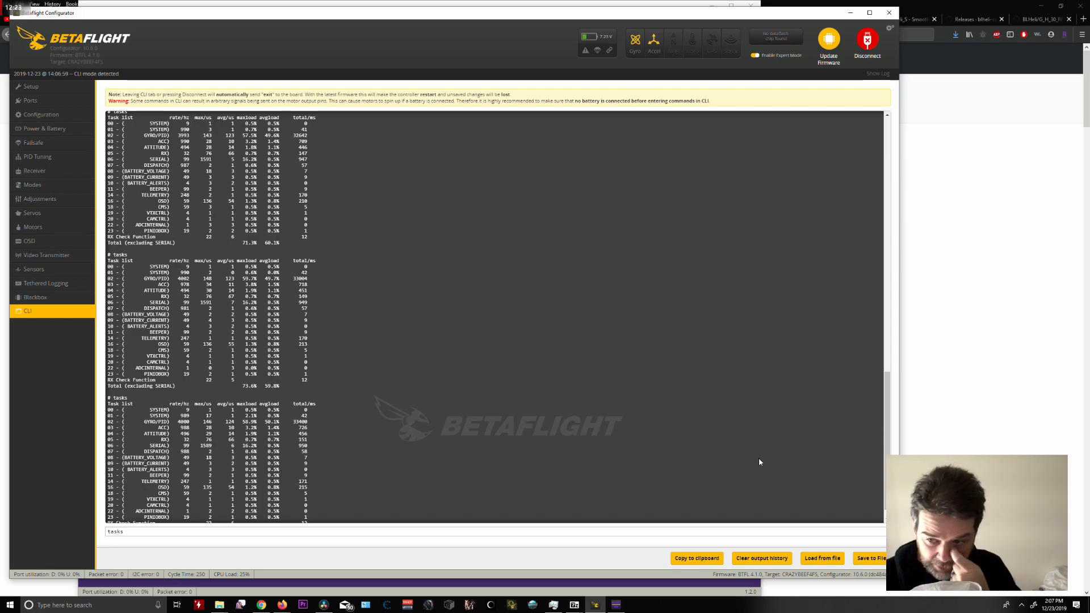
scroll(881, 415, down, 1)
Step: Keep repeating the tasks command to monitor how stable the GYRO/PID rate and total CPU load are over many samples
drag(206, 531, 76, 537)
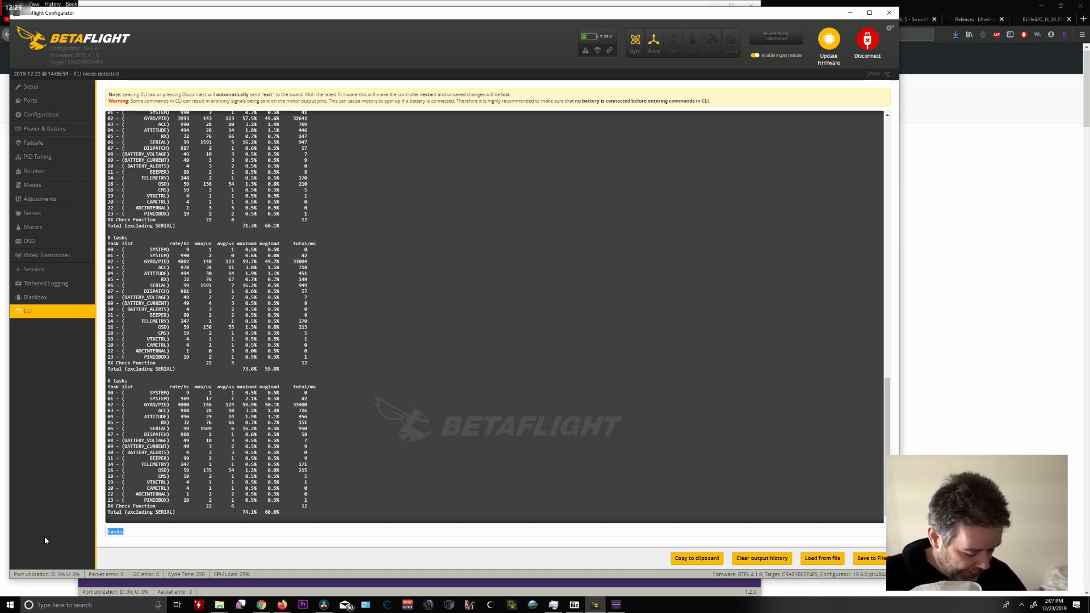
key(Return)
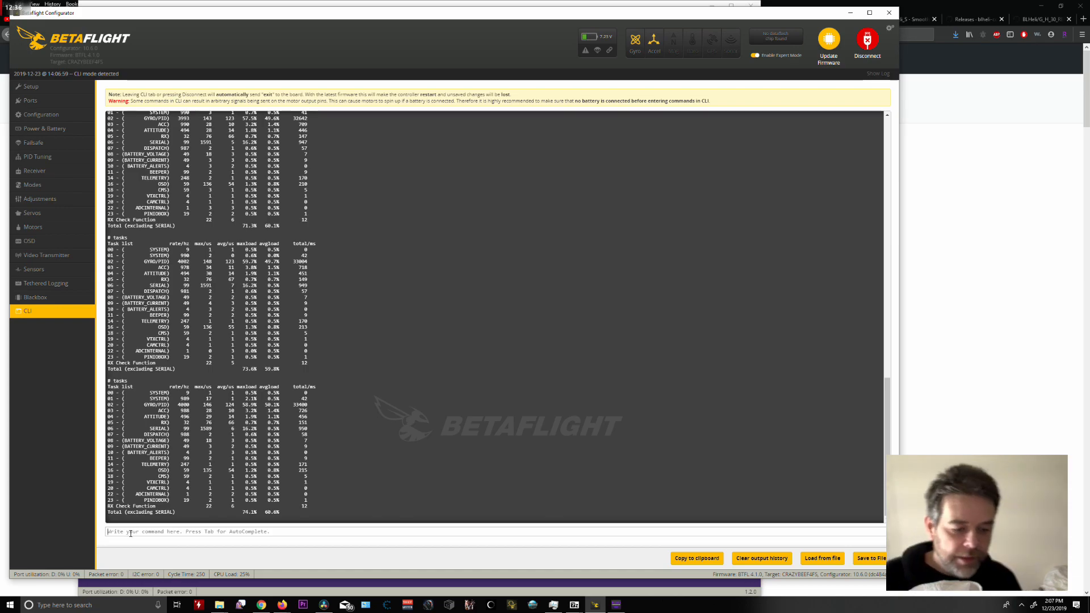
key(Up)
key(Return)
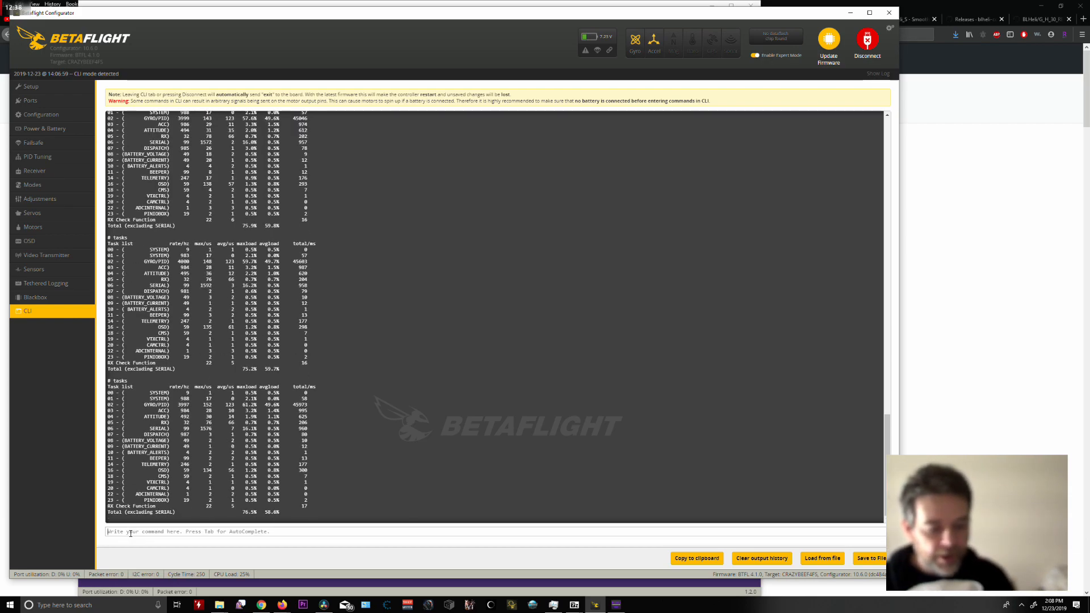
key(Up)
key(Return)
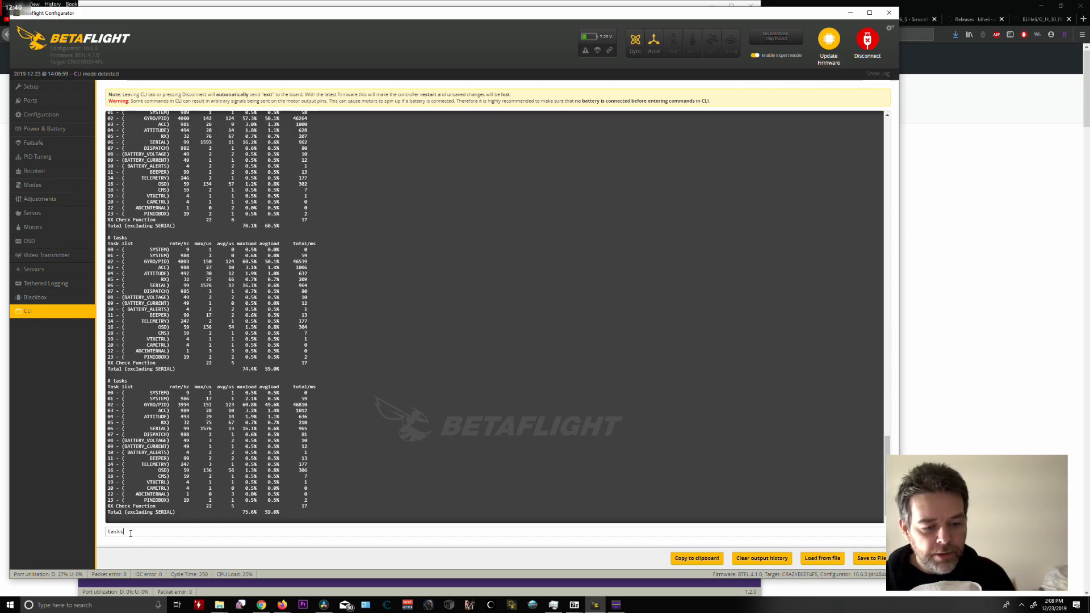
key(Up)
key(Return)
key(Up)
key(Return)
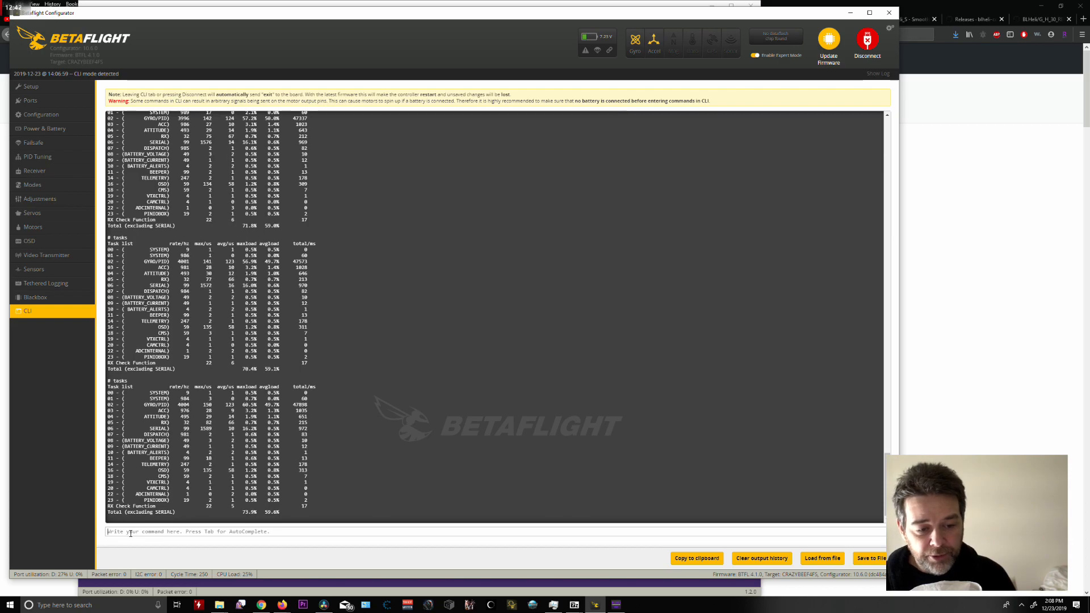
key(Up)
key(Return)
key(Up)
key(Return)
key(Up)
key(Return)
key(Up)
key(Return)
key(Up)
key(Return)
key(Up)
key(Return)
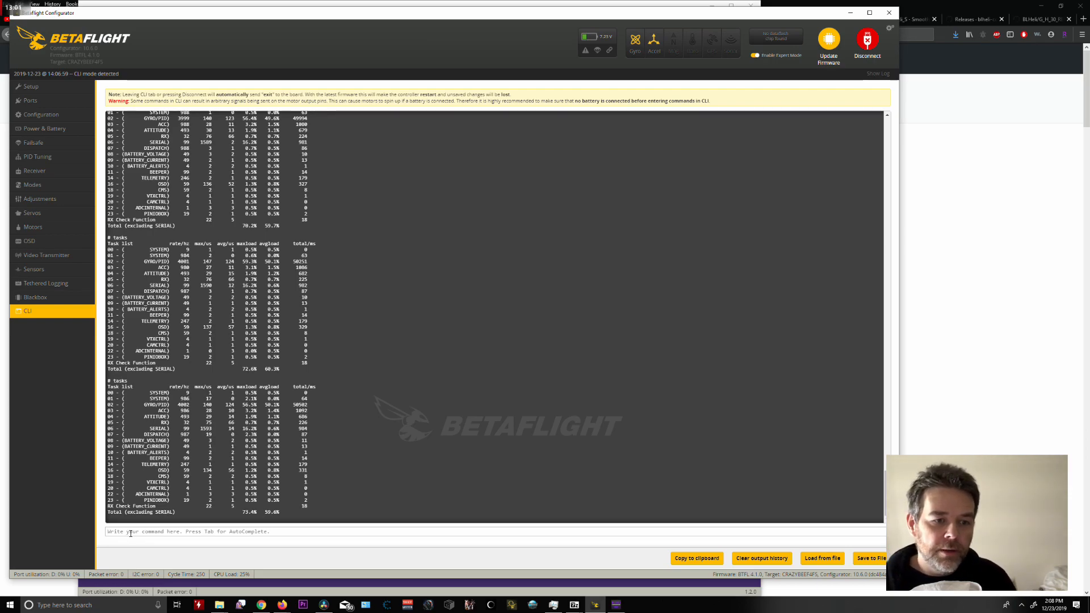
key(Up)
key(Return)
key(Up)
key(Return)
key(Up)
key(Return)
key(Up)
key(Return)
key(Up)
key(Return)
key(Up)
key(Return)
key(Up)
key(Return)
key(Up)
key(Return)
key(Up)
key(Return)
key(Up)
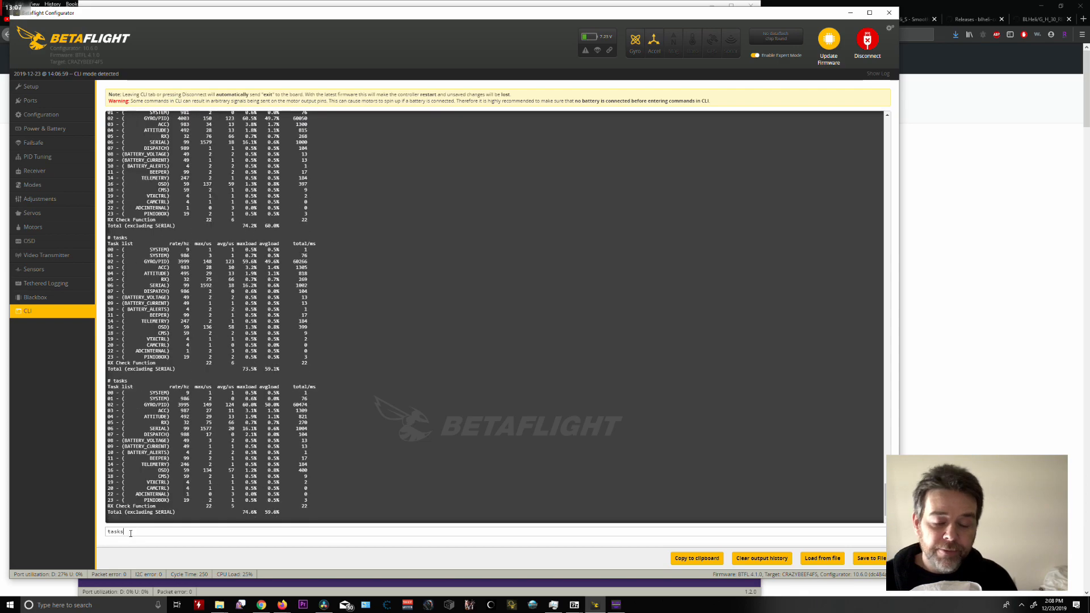
key(Return)
key(Up)
key(Return)
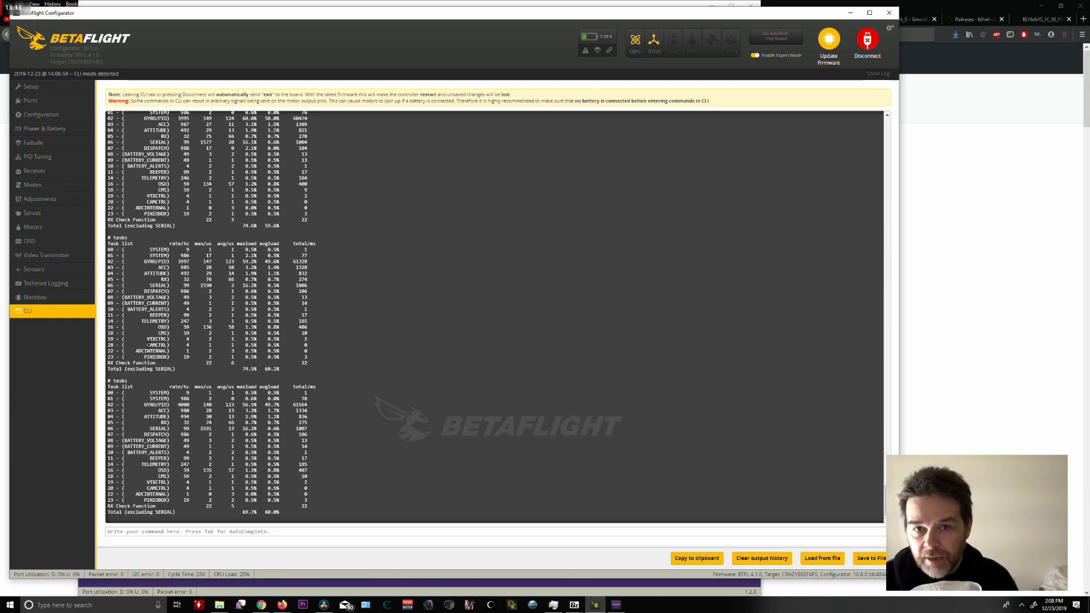
key(Up)
key(Return)
key(Up)
key(Return)
key(Up)
key(Return)
key(Up)
key(Return)
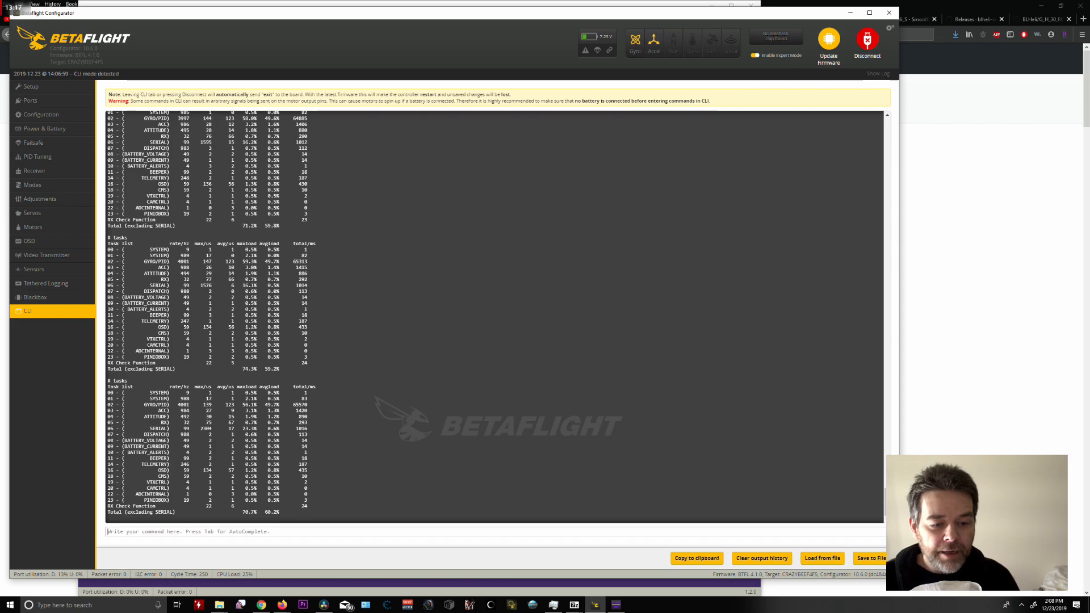
key(Up)
key(Return)
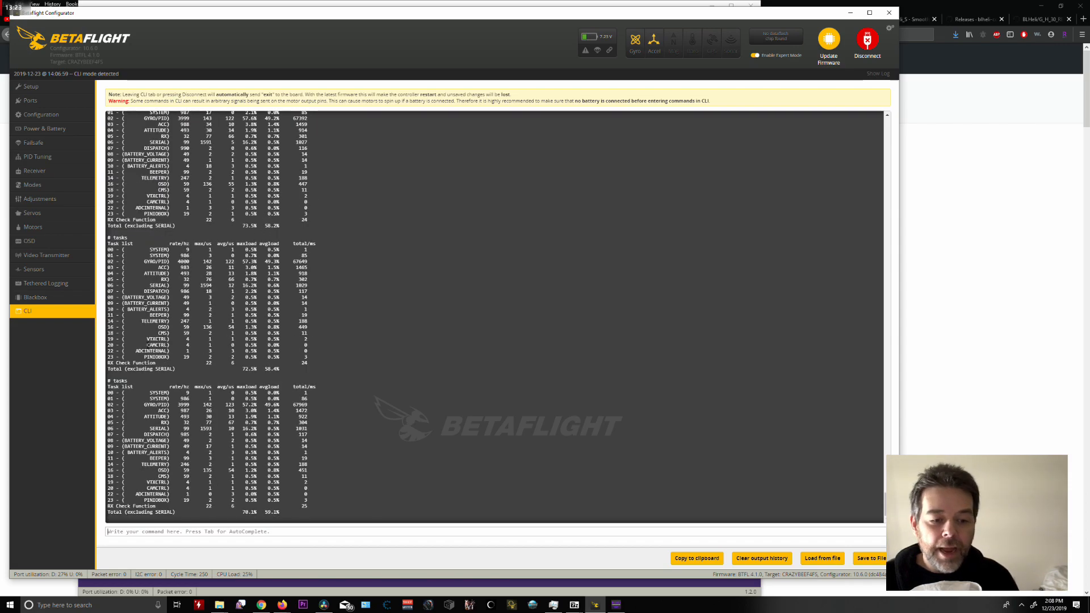
key(Up)
key(Return)
key(Up)
key(Return)
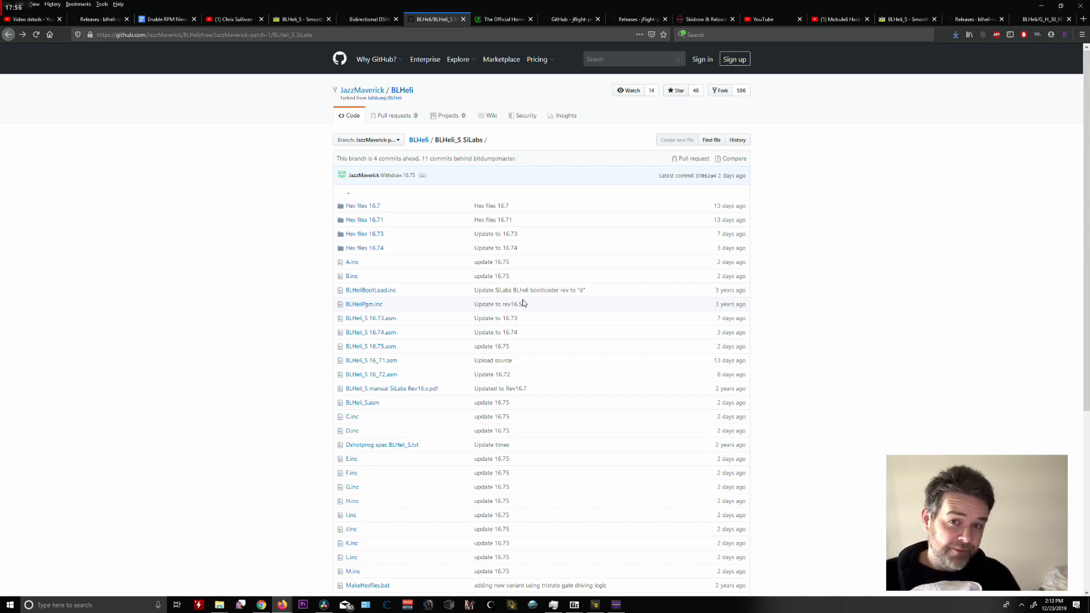
Step: In the browser, review the jesc-configurator GitHub repository and its releases page with the JESC Configurator 1.2.6 downloads
click(571, 19)
middle_click(711, 339)
scroll(710, 339, up, 15)
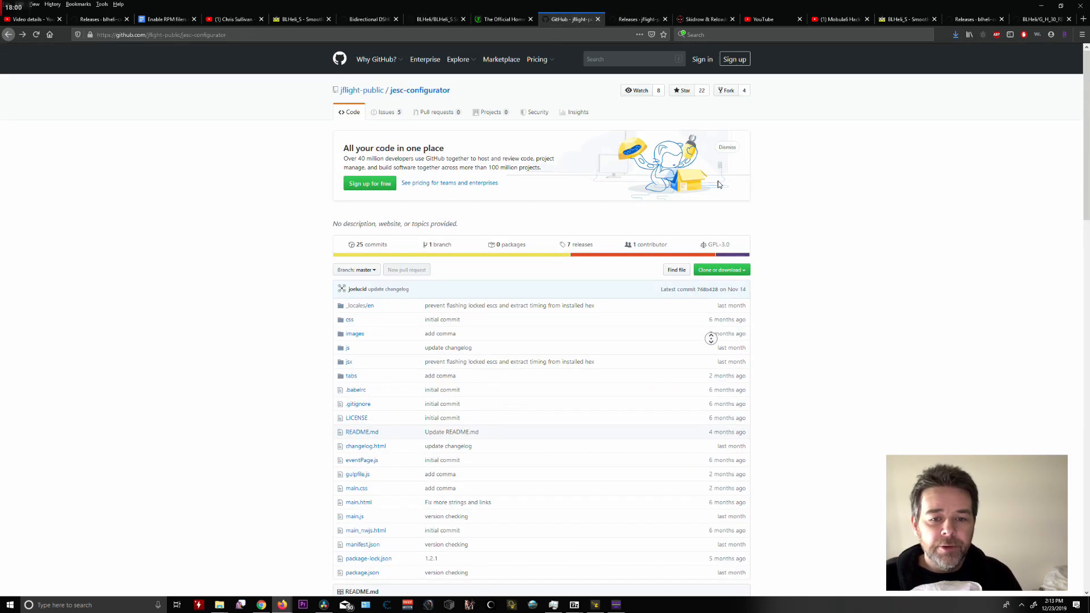
click(638, 19)
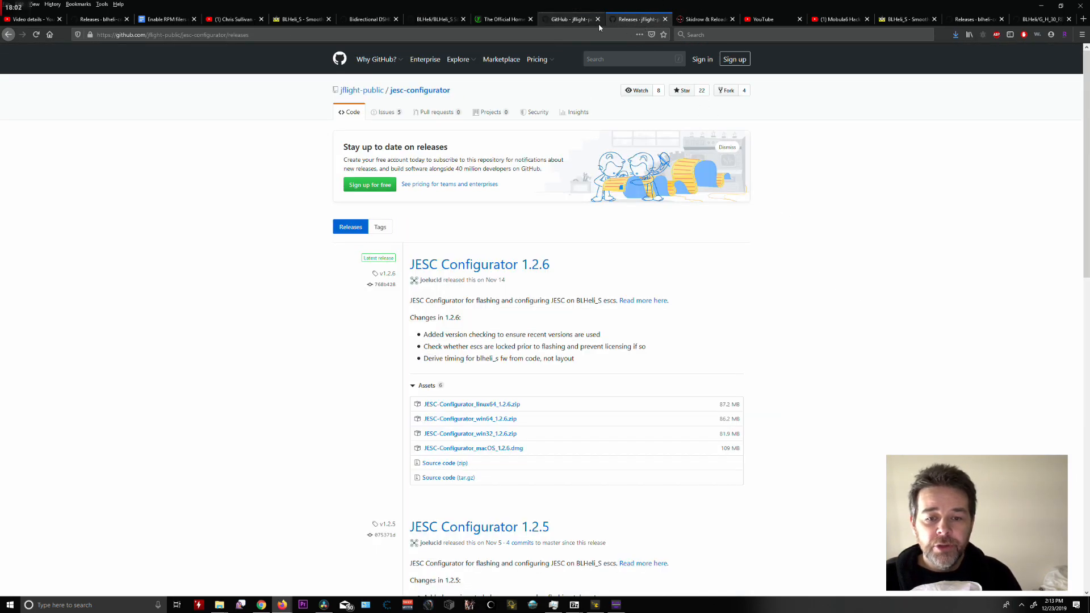
scroll(749, 278, down, 3)
scroll(826, 261, up, 3)
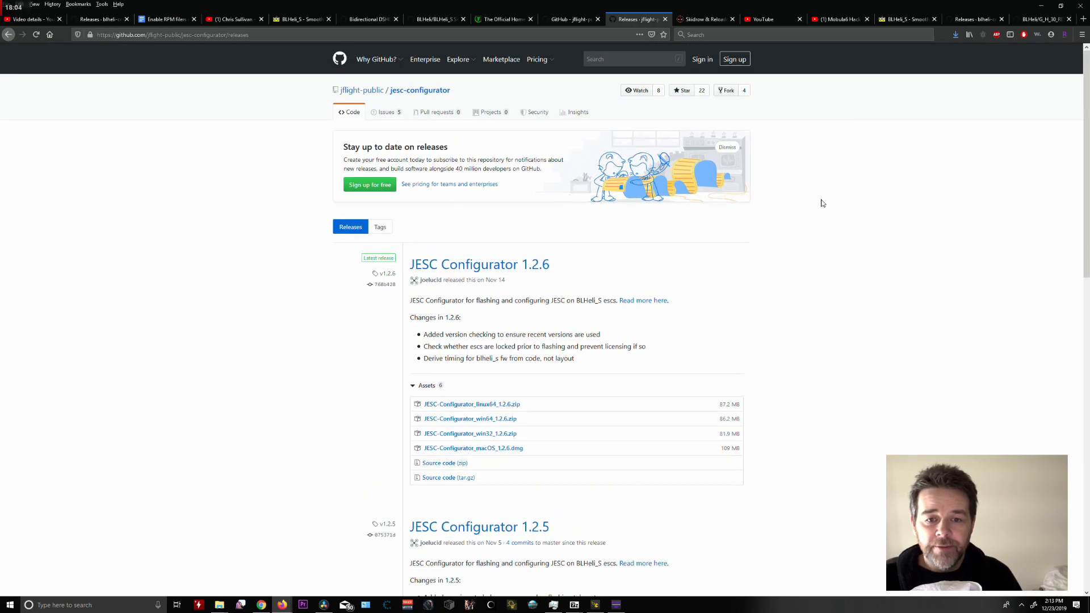